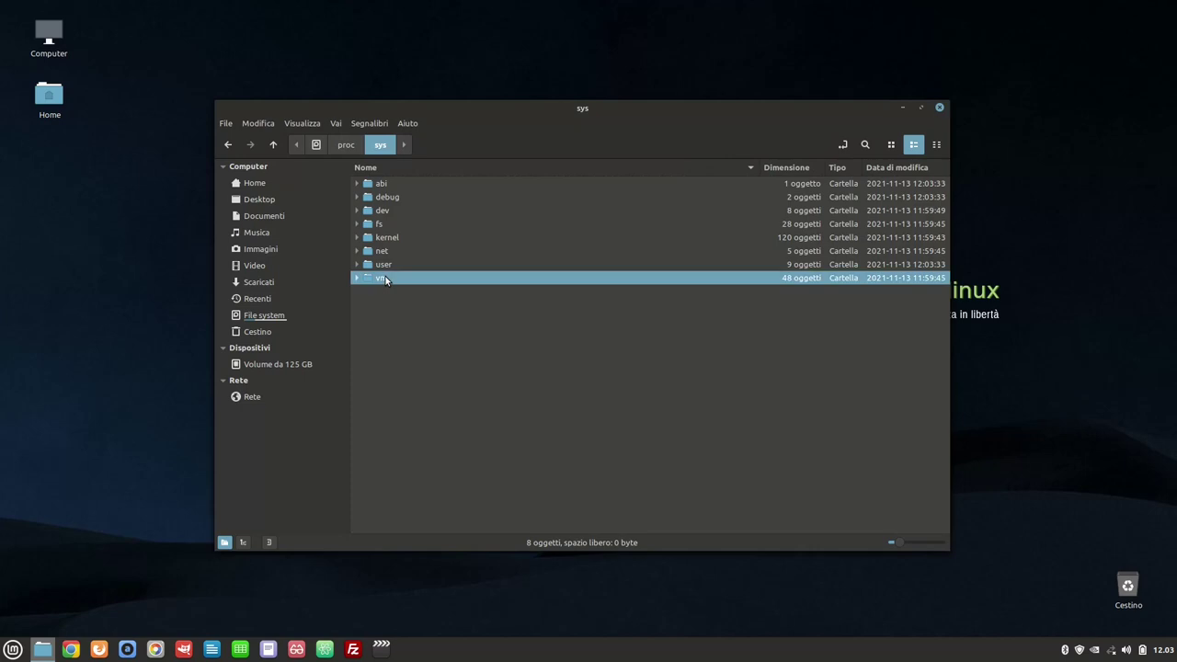
# - Open the /proc/sys/vm folder and locate the swappiness file
pyautogui.scroll(-5, 384, 275)
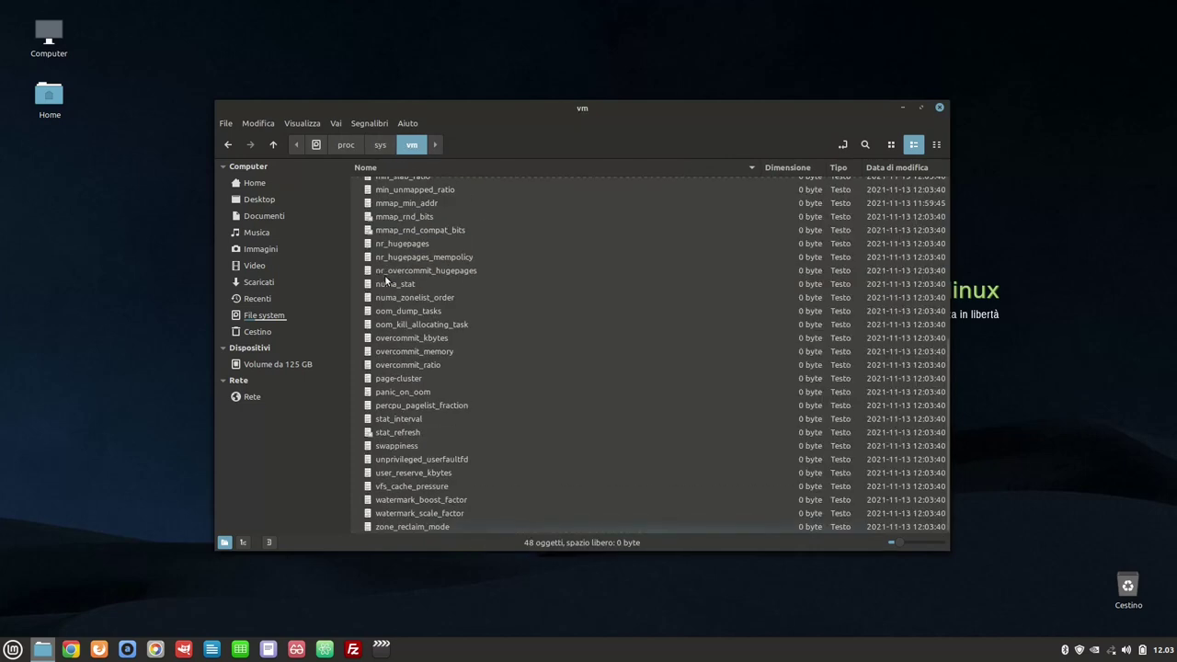
pyautogui.click(405, 445)
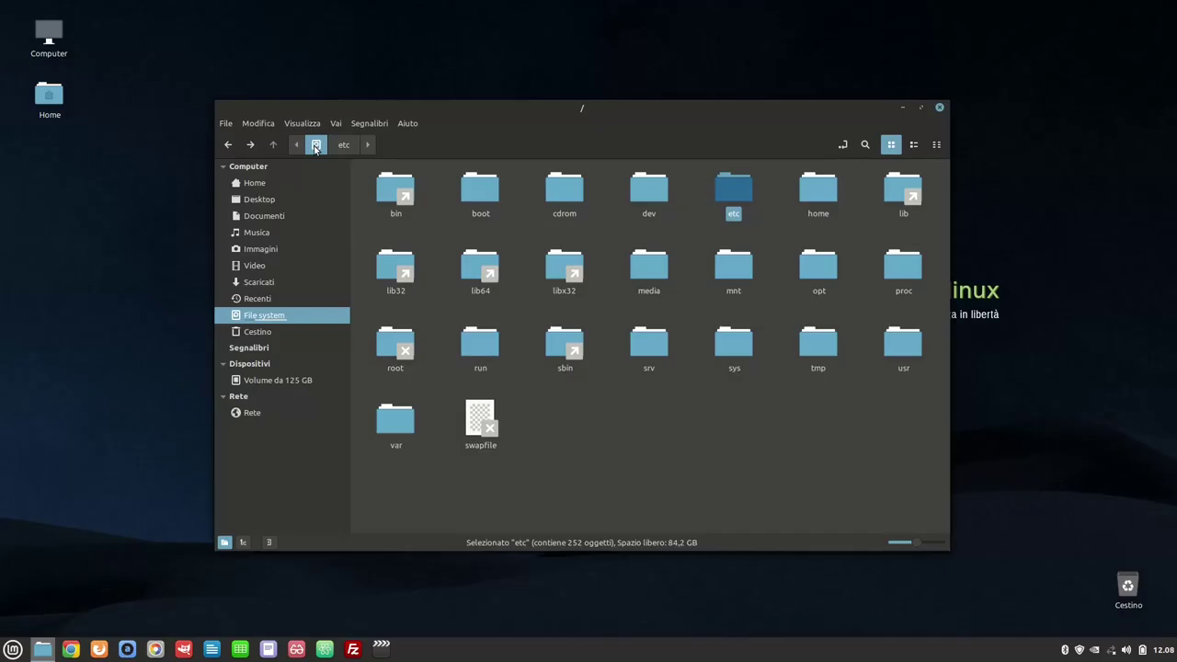
# - Open the /etc folder with root privileges and open the sysctl.conf file in it
pyautogui.doubleClick(733, 185)
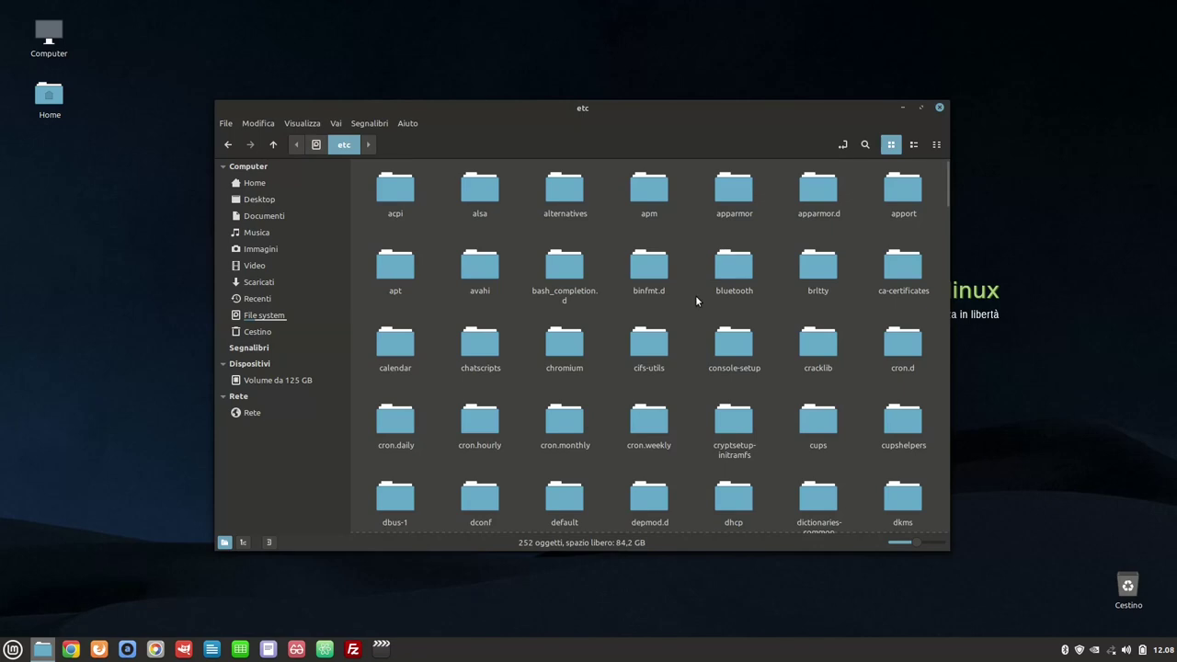
pyautogui.rightClick(696, 301)
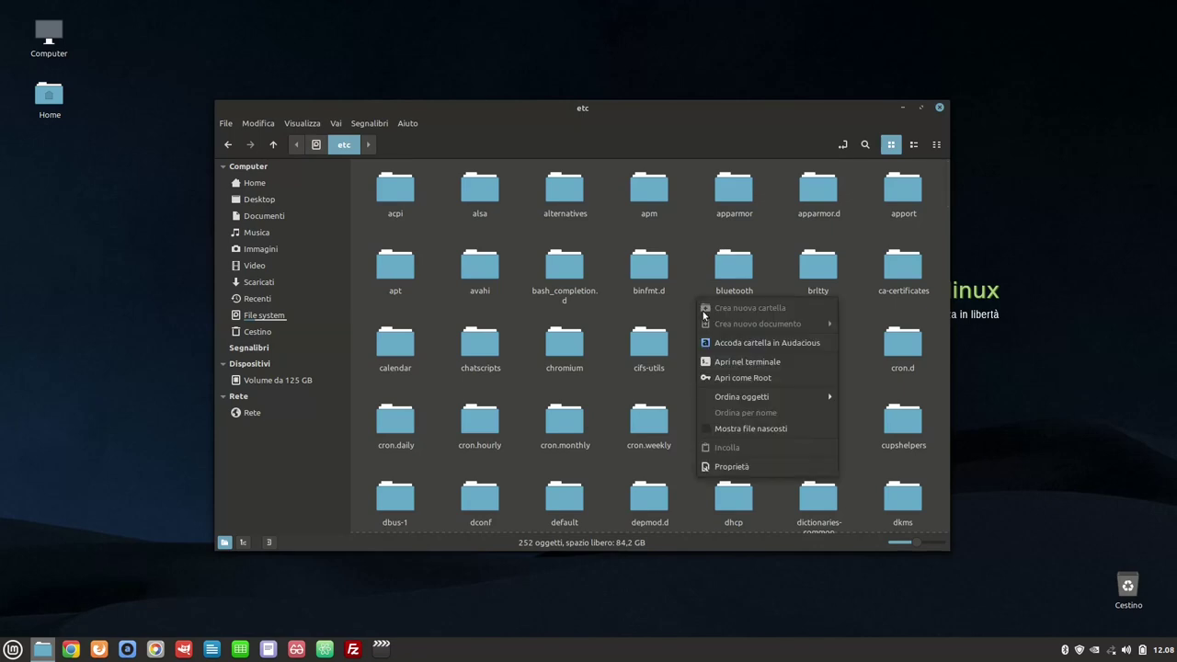
pyautogui.click(786, 378)
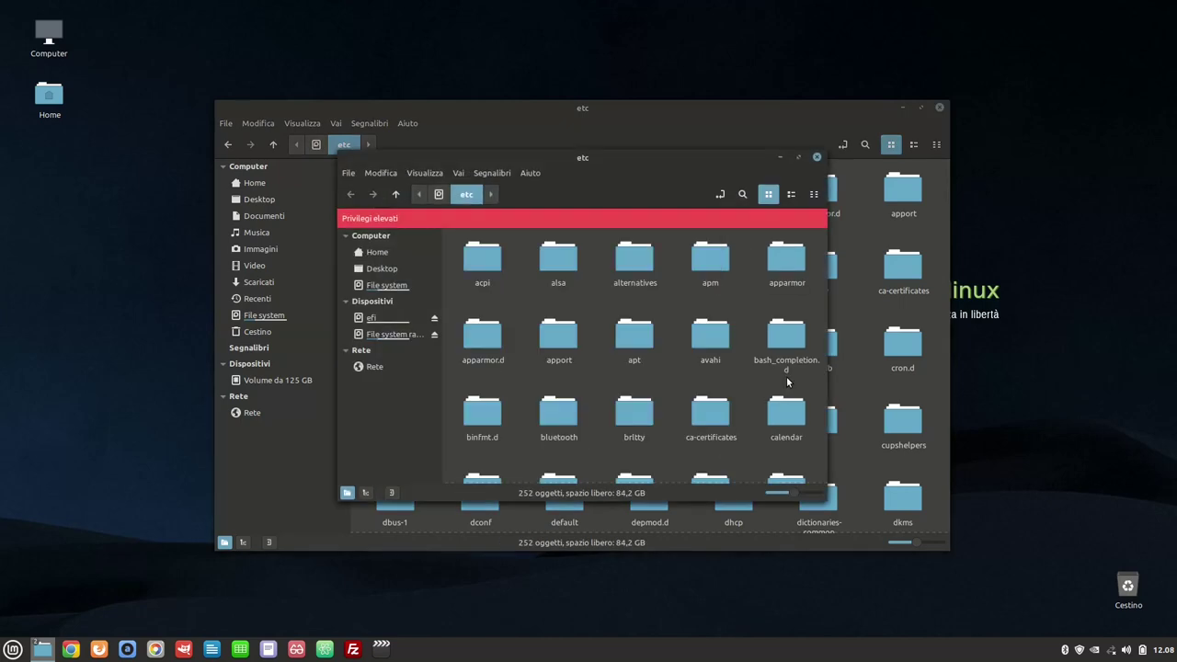
pyautogui.scroll(-10, 786, 381)
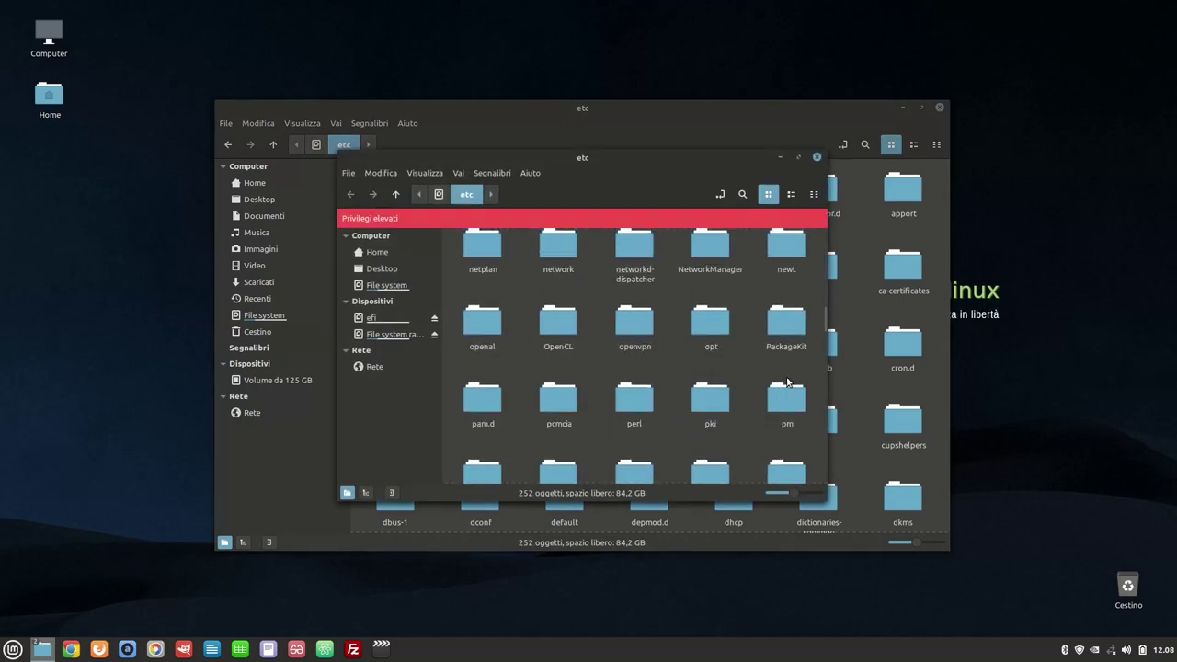
pyautogui.scroll(-15, 786, 381)
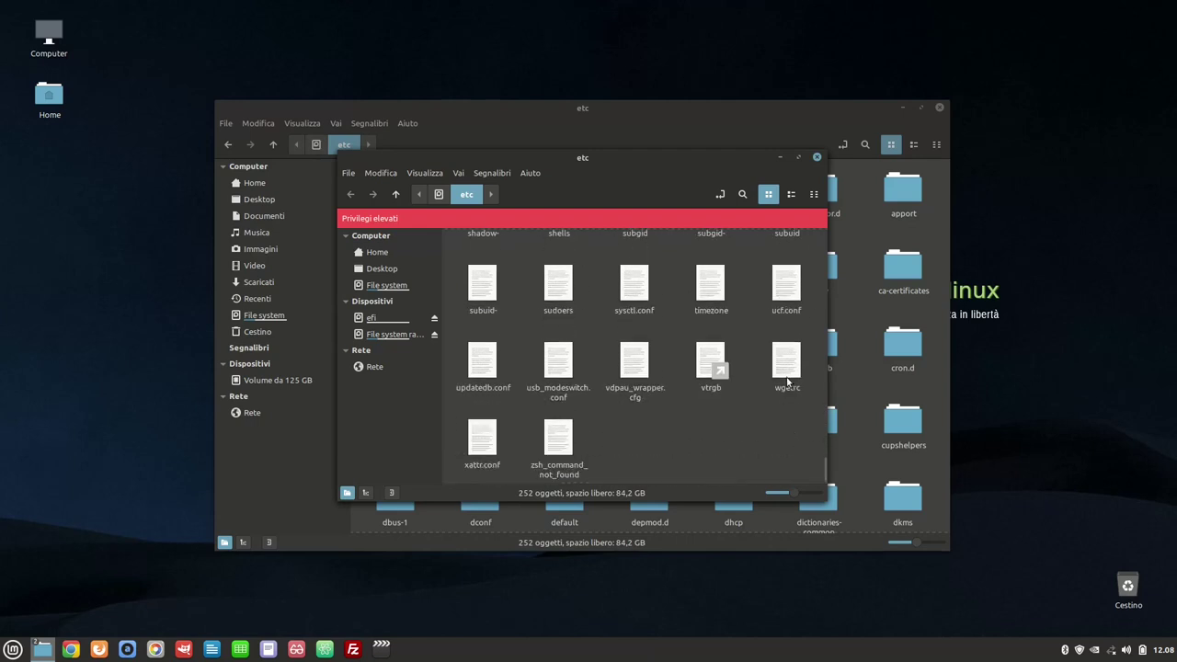
pyautogui.click(640, 275)
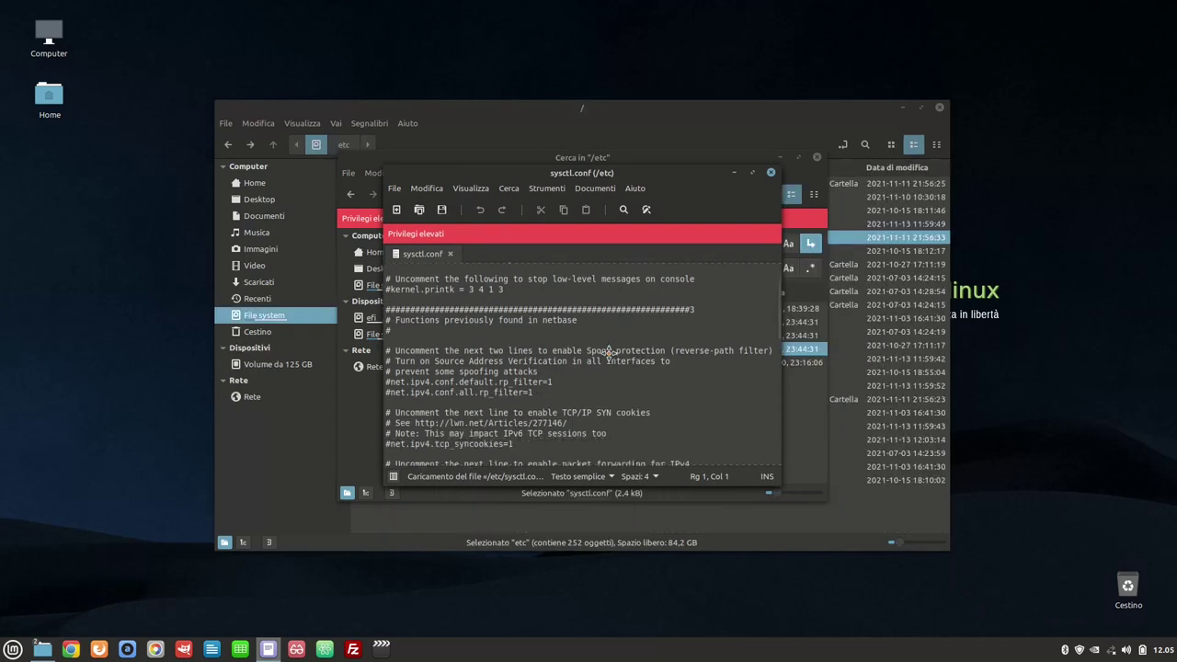
# - Add the line vm.swappiness=20 at the end of sysctl.conf and save the file
pyautogui.scroll(-10, 607, 353)
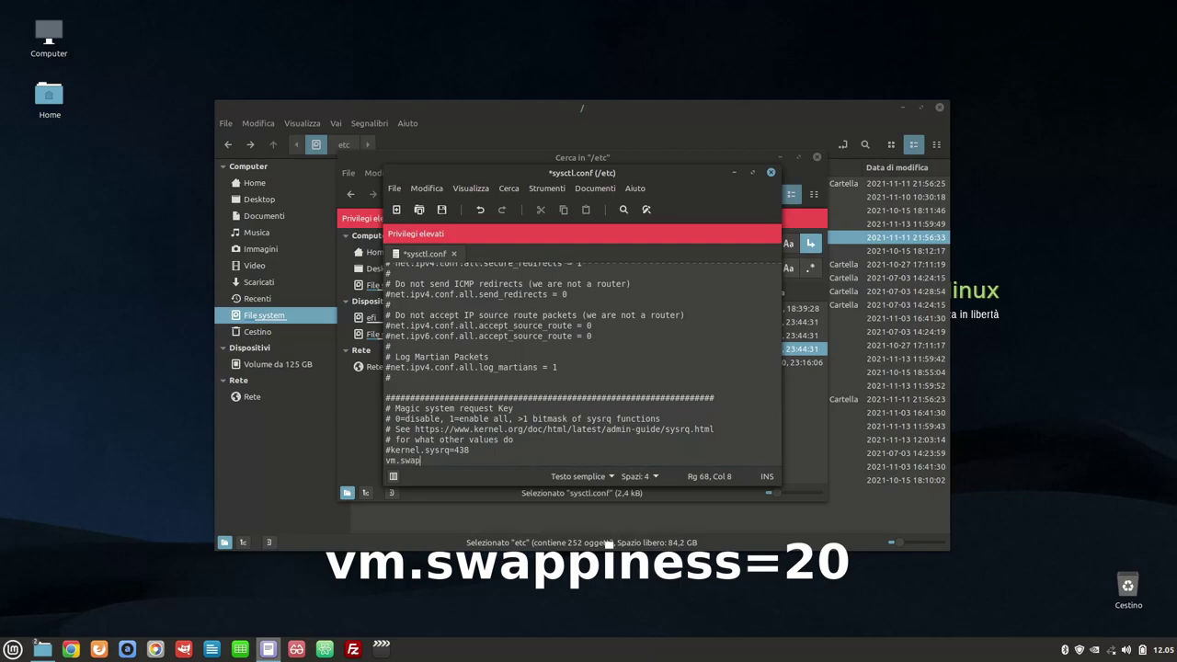
pyautogui.write('piness=20')
pyautogui.click(441, 210)
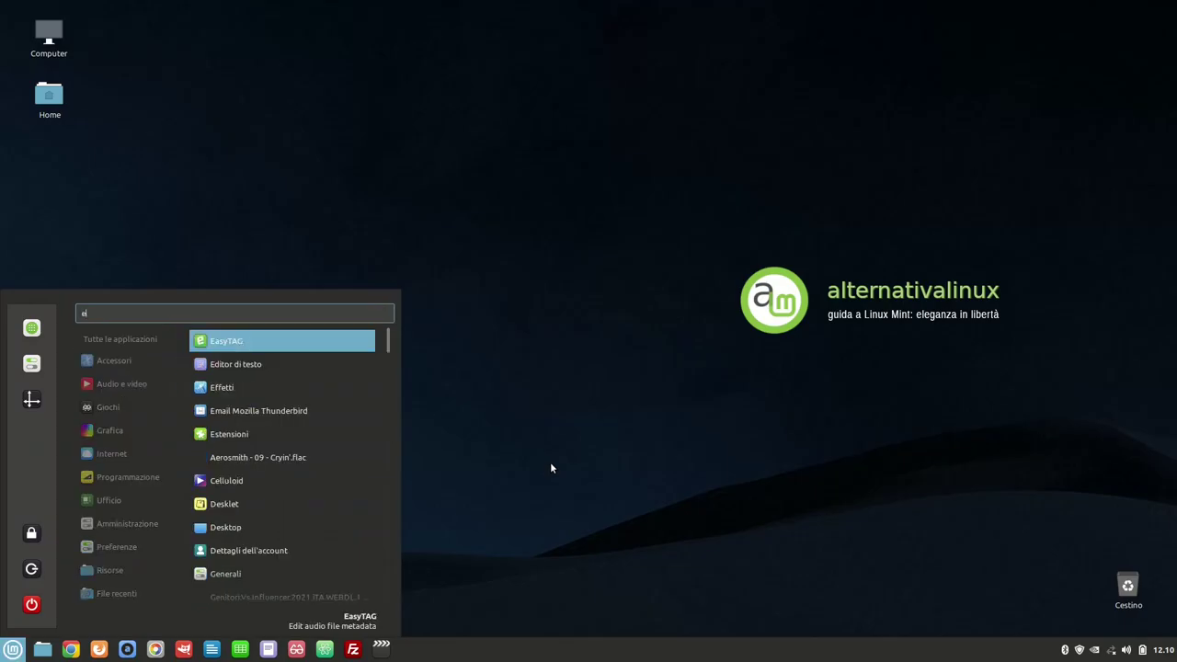
# - Open the Effetti settings and turn off the effects for windows, dialogs and menus
pyautogui.write('lt')
pyautogui.press('Escape')
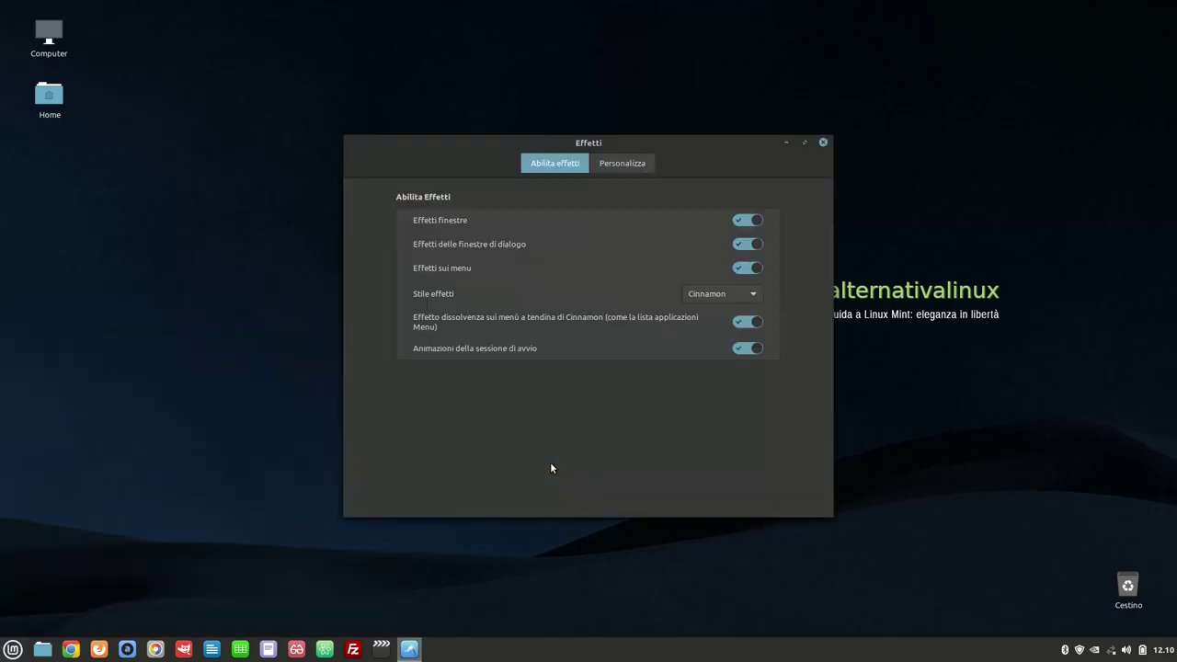
pyautogui.click(752, 224)
pyautogui.click(750, 245)
pyautogui.click(743, 276)
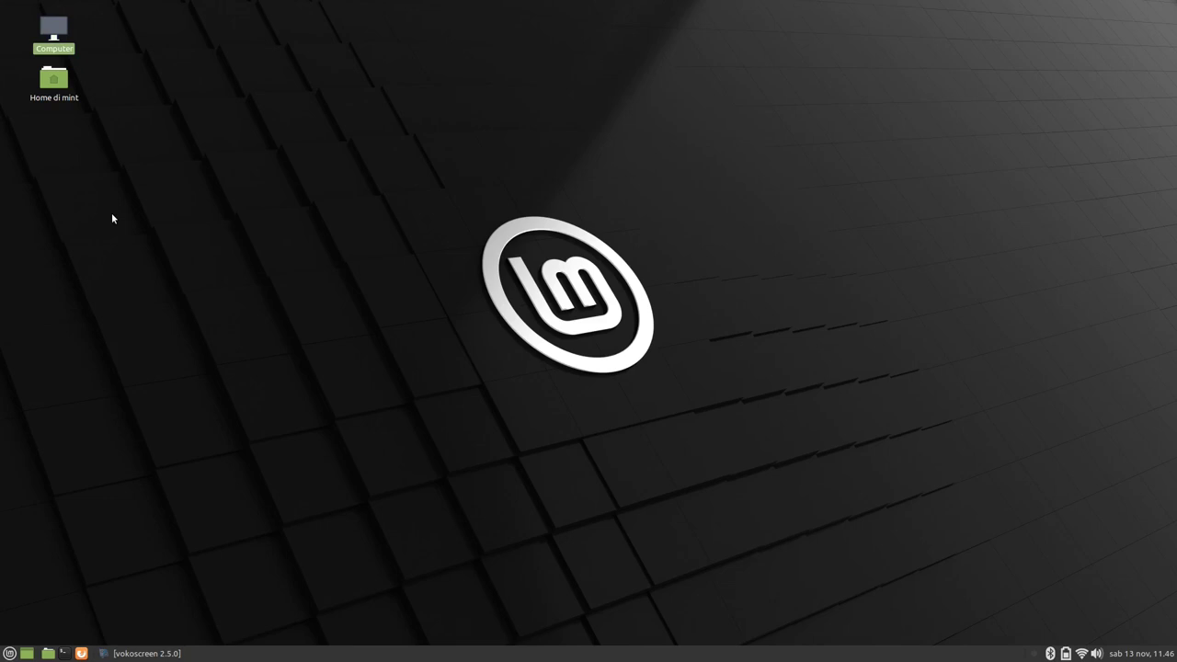
# - Open the Finestre section of Impostazioni del desktop on the MATE desktop and show the window manager choices
pyautogui.press('super')
pyautogui.write('desk')
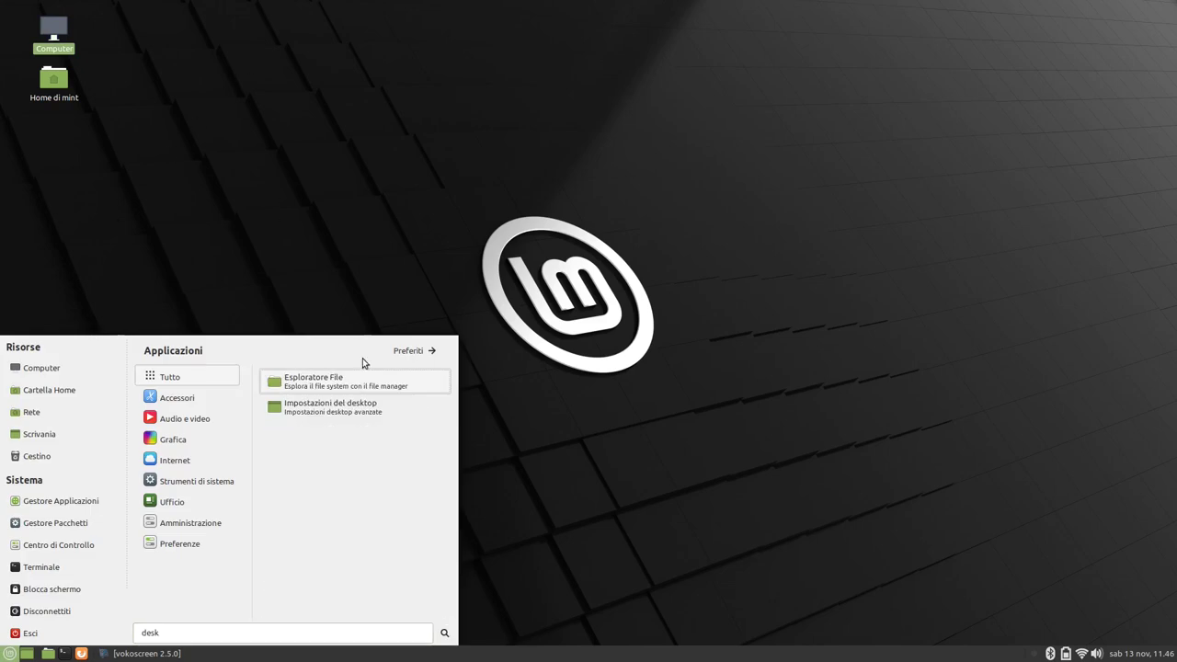
pyautogui.click(393, 413)
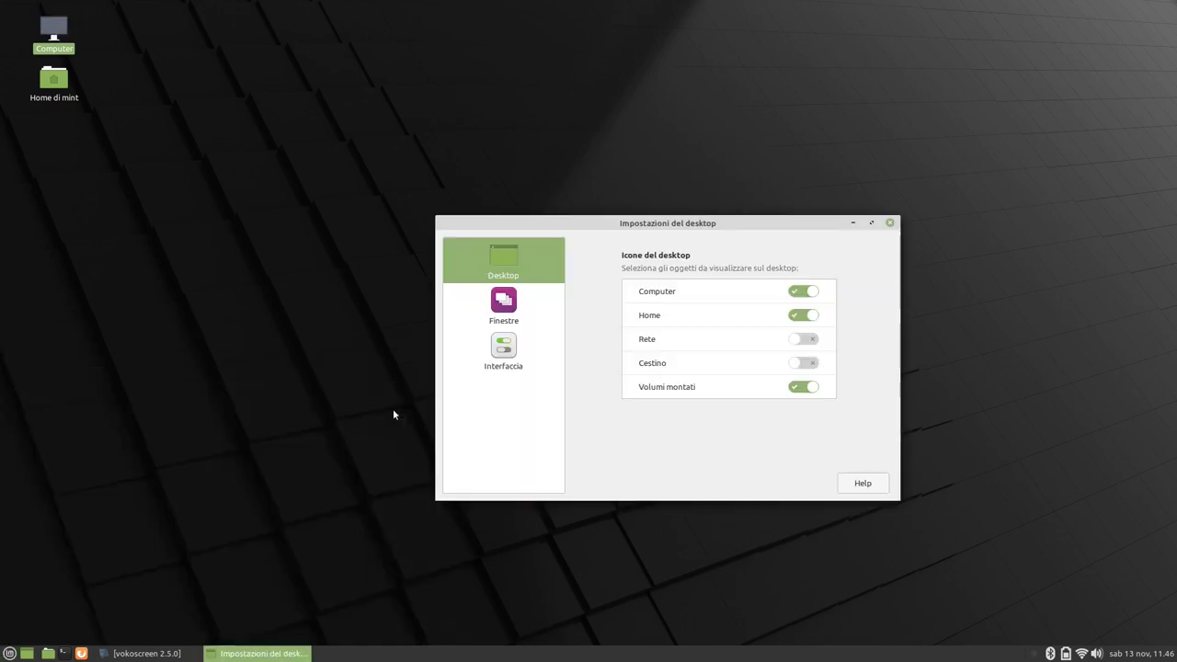
pyautogui.click(513, 313)
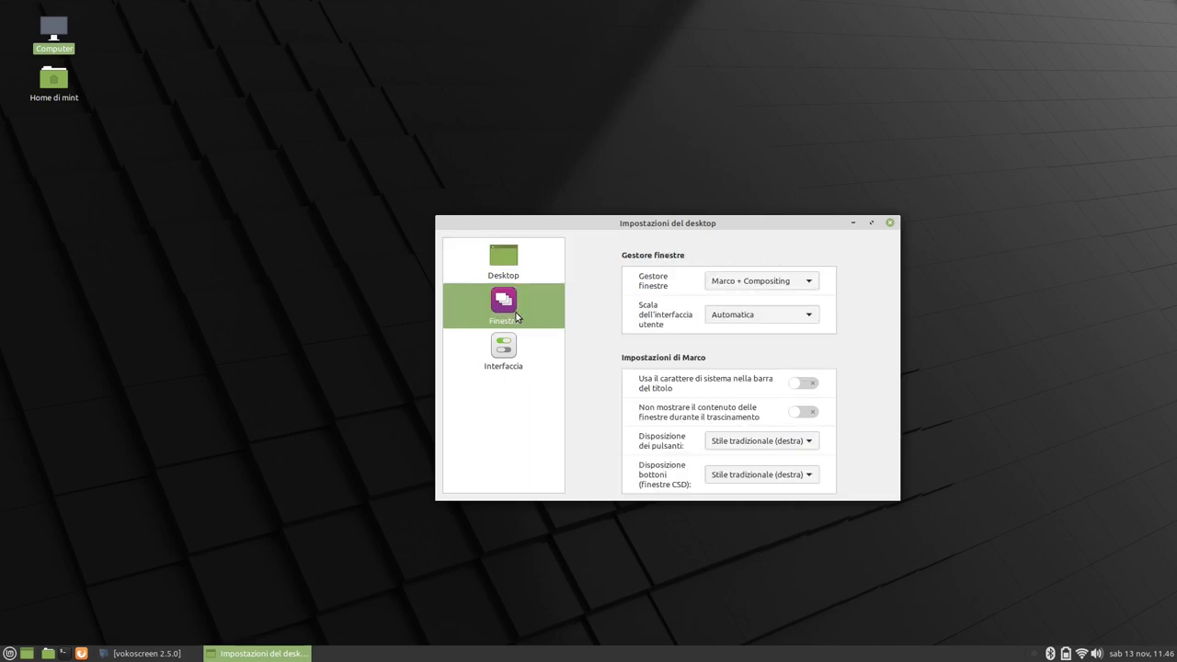
pyautogui.click(810, 285)
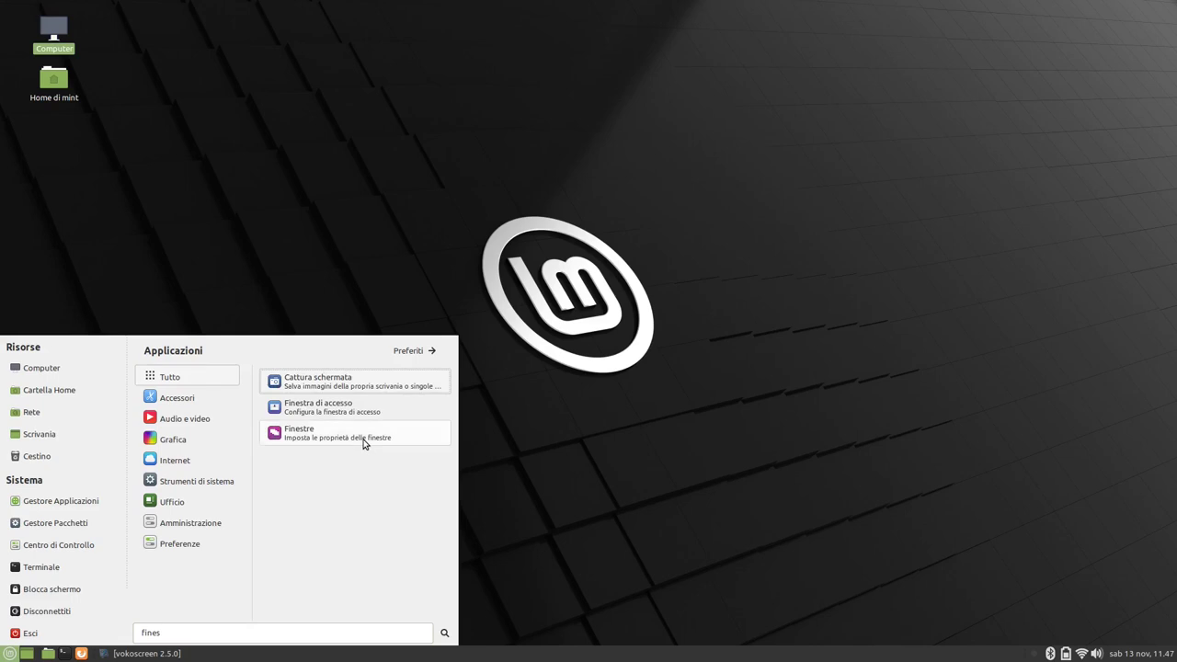
# - Open the Finestre preferences and turn off automatic resizing of windows at the screen edges
pyautogui.click(363, 439)
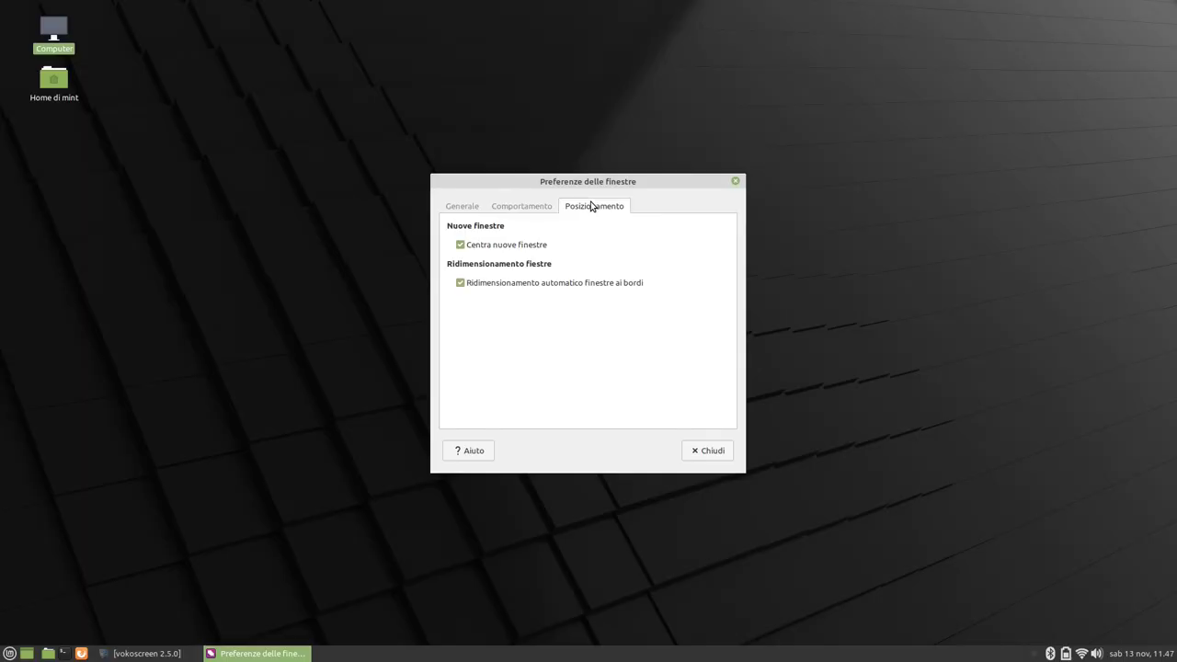
pyautogui.click(460, 283)
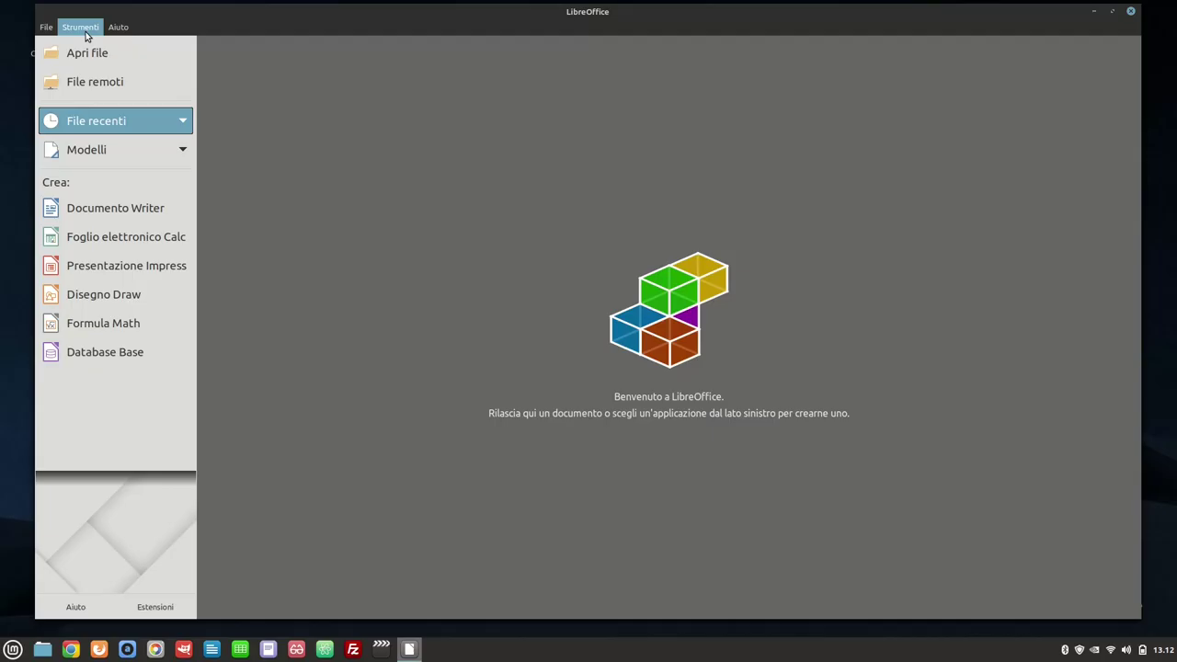
# - Open the Avanzate page of the LibreOffice options
pyautogui.click(83, 29)
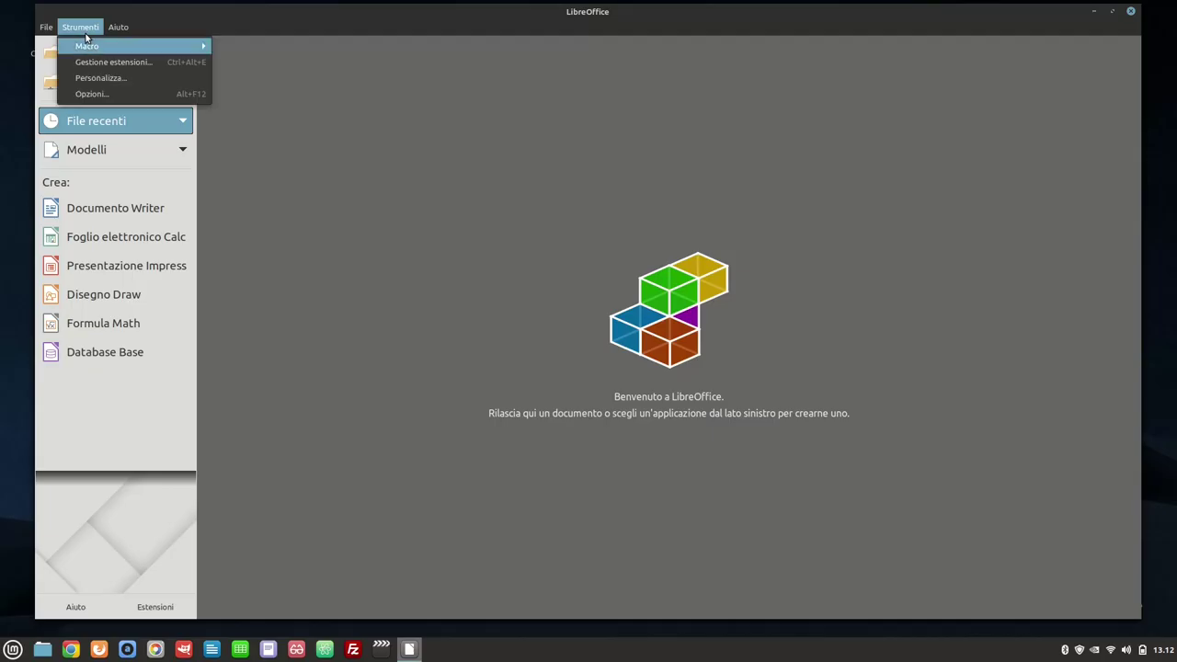
pyautogui.click(145, 95)
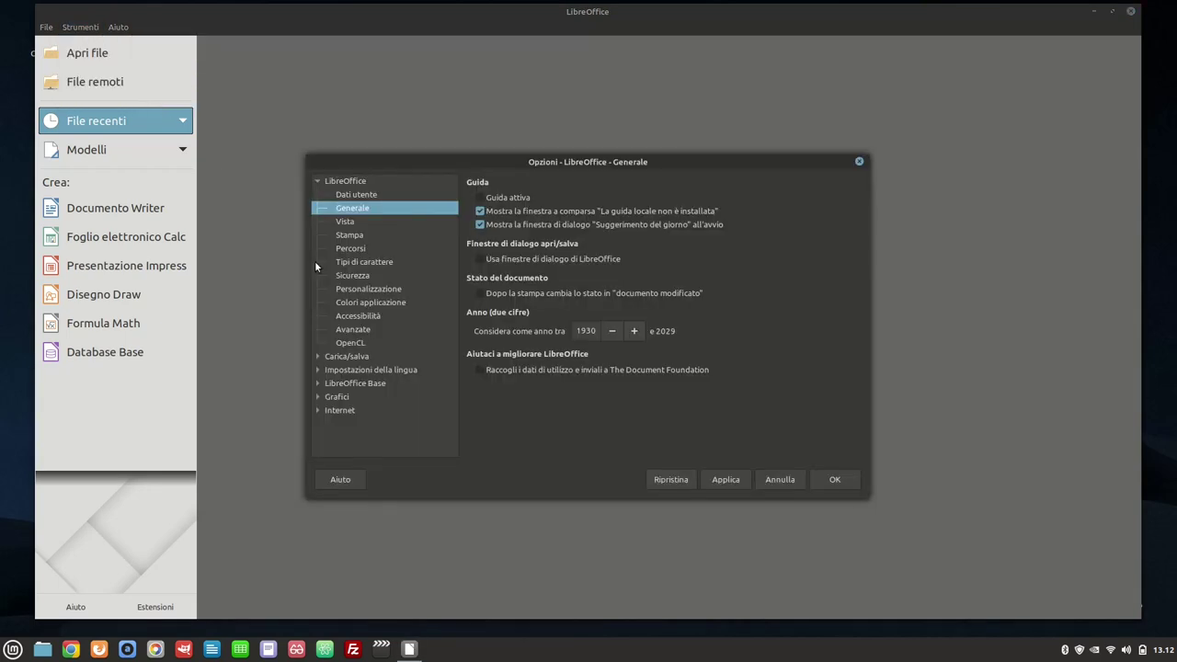
pyautogui.click(382, 333)
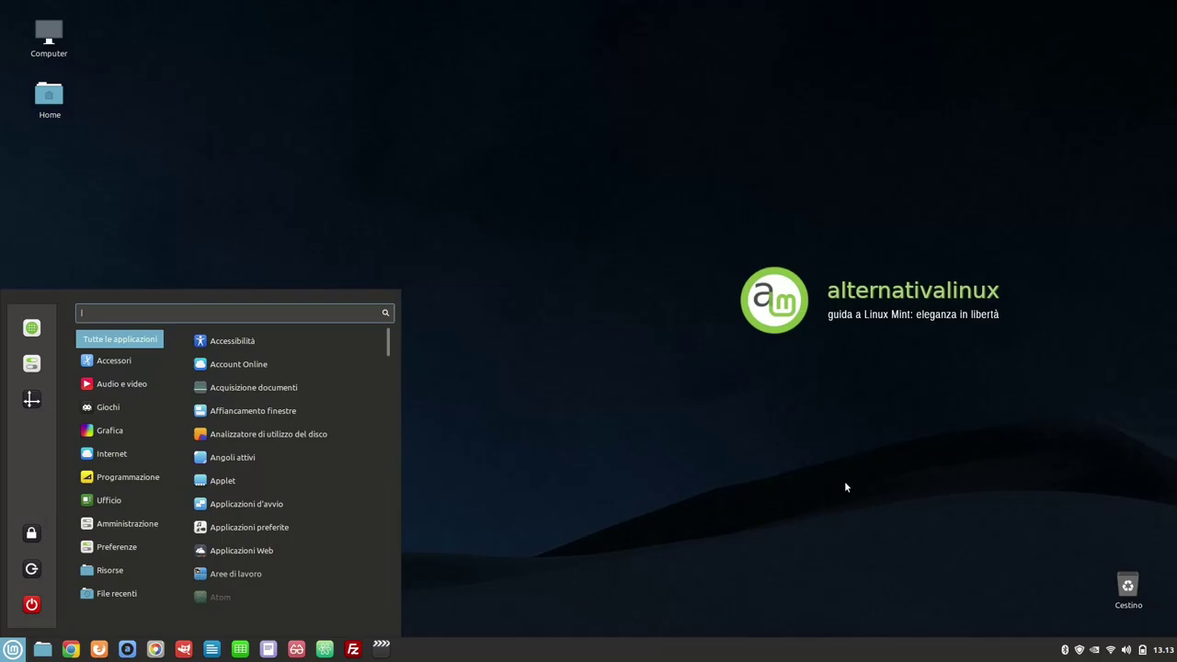
# - Open Applicazioni d'avvio and disable Applet coda di stampa at startup
pyautogui.write('a')
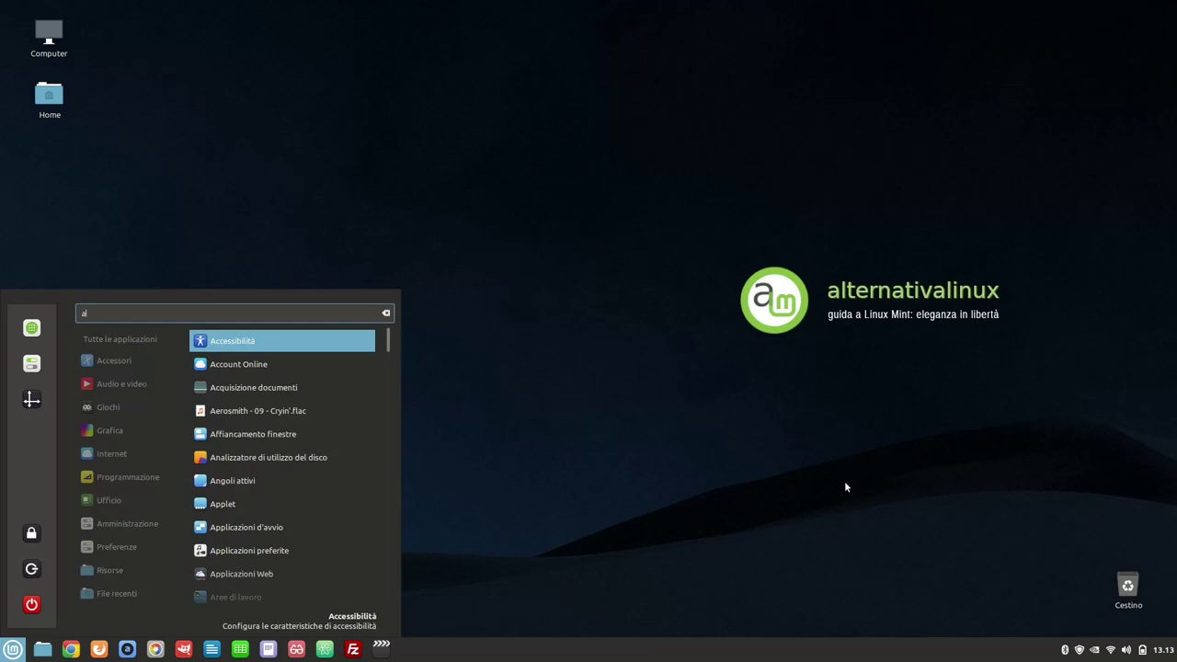
pyautogui.write('vvio')
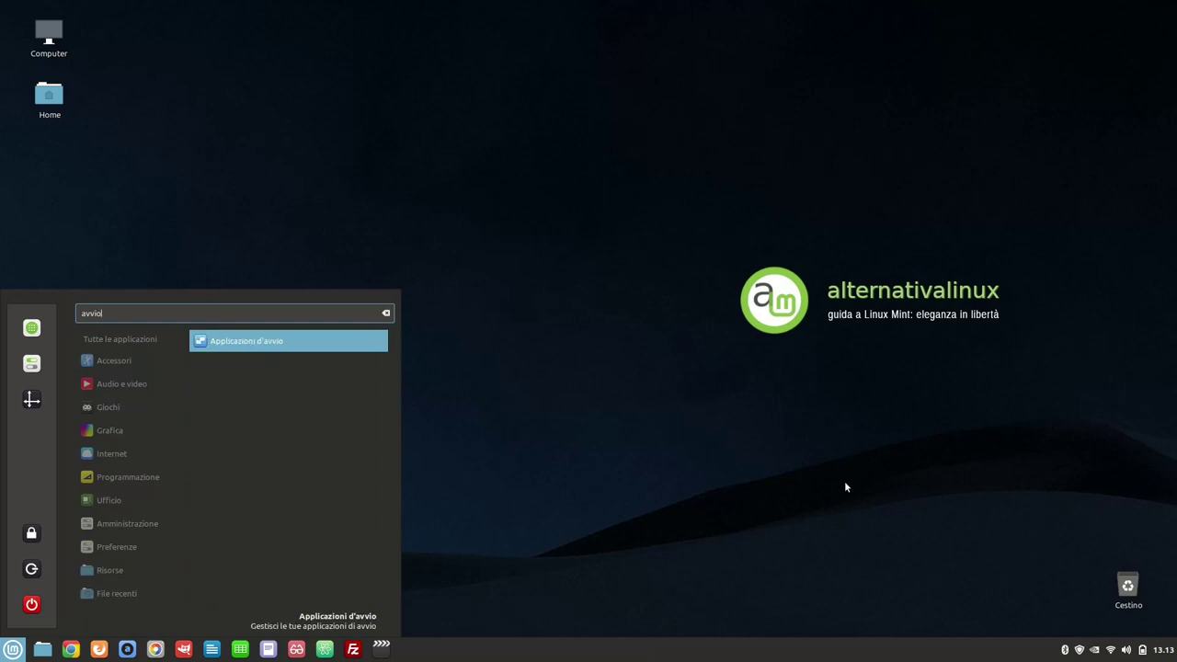
pyautogui.press('Return')
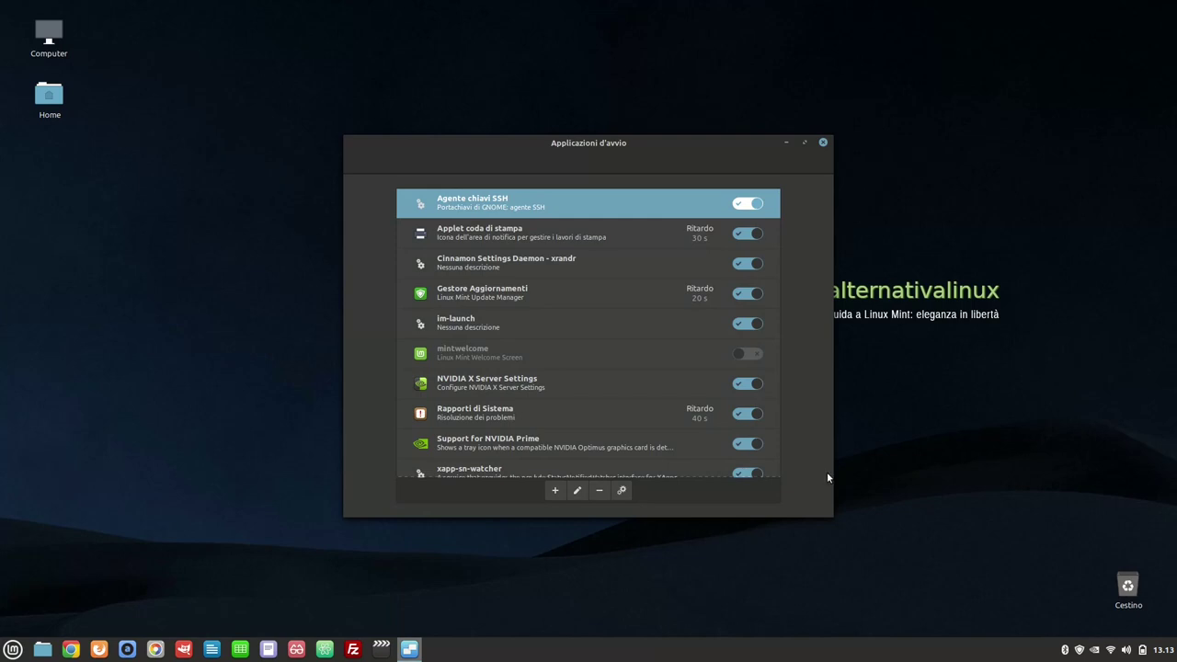
pyautogui.click(748, 233)
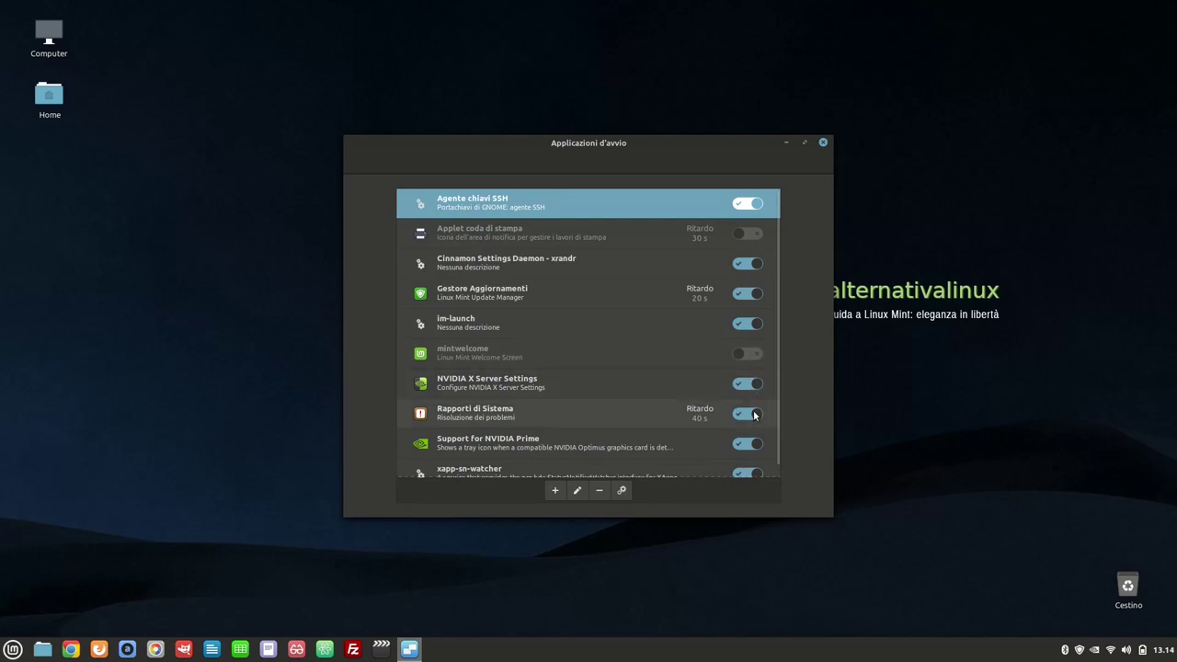
pyautogui.scroll(-1, 756, 414)
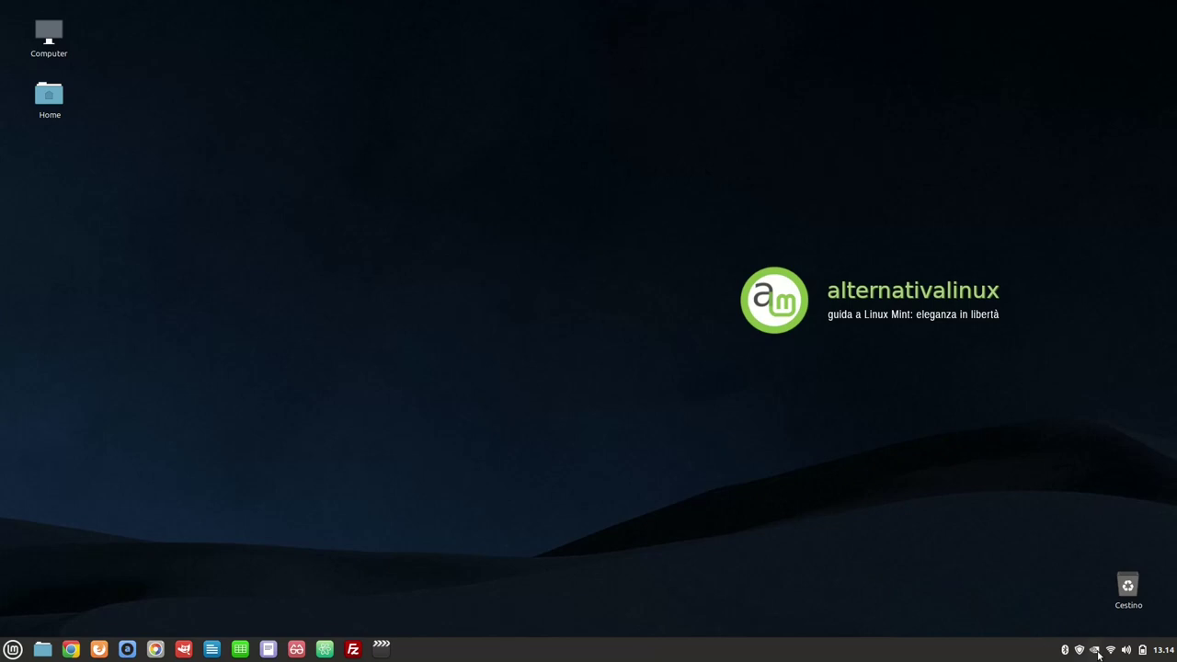
# - Open the Cinnamon Applet manager and remove the Audio applet from the panel
pyautogui.moveTo(1174, 652)
pyautogui.press('super')
pyautogui.write('appl')
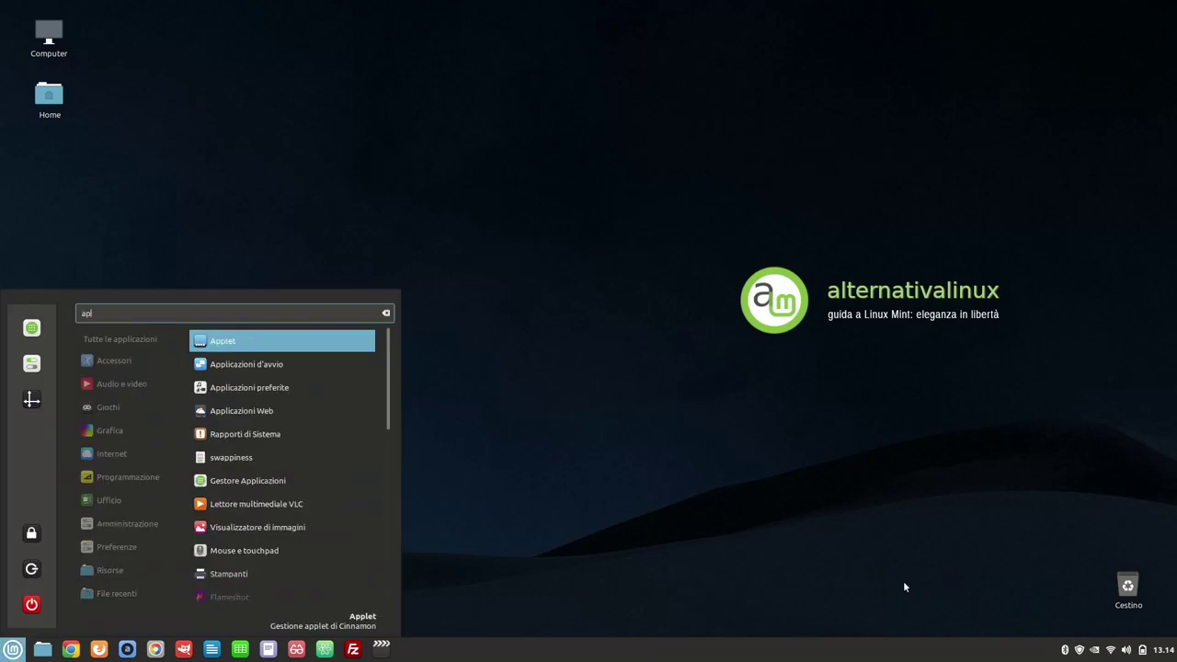
pyautogui.press('Return')
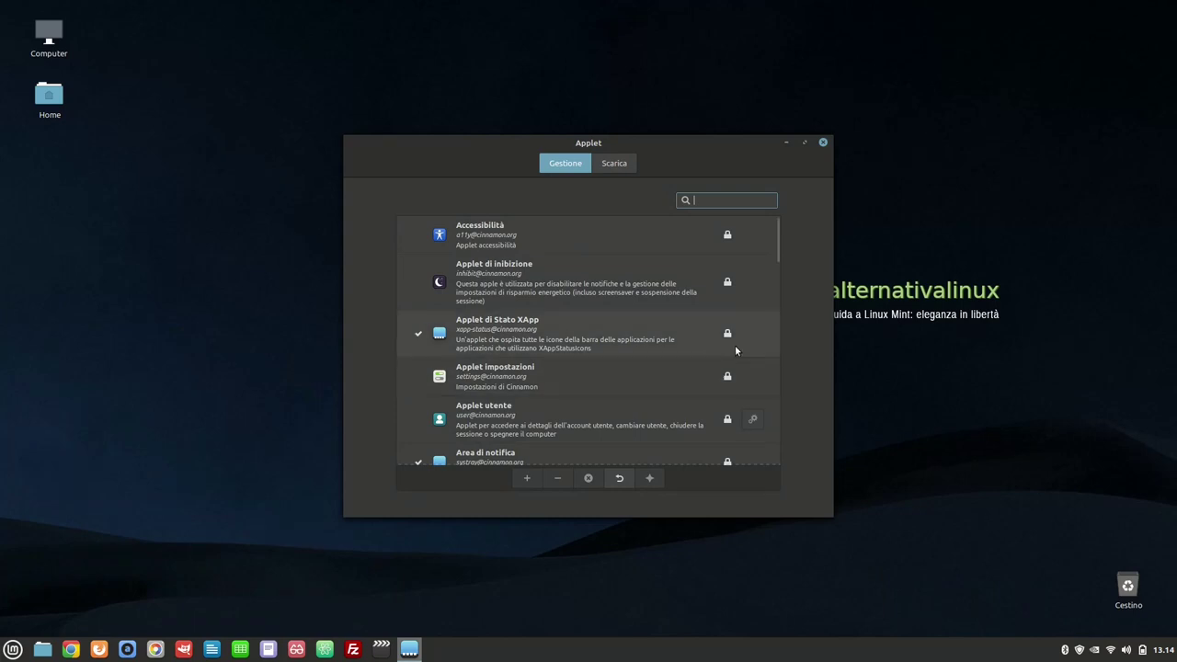
pyautogui.scroll(-1, 734, 345)
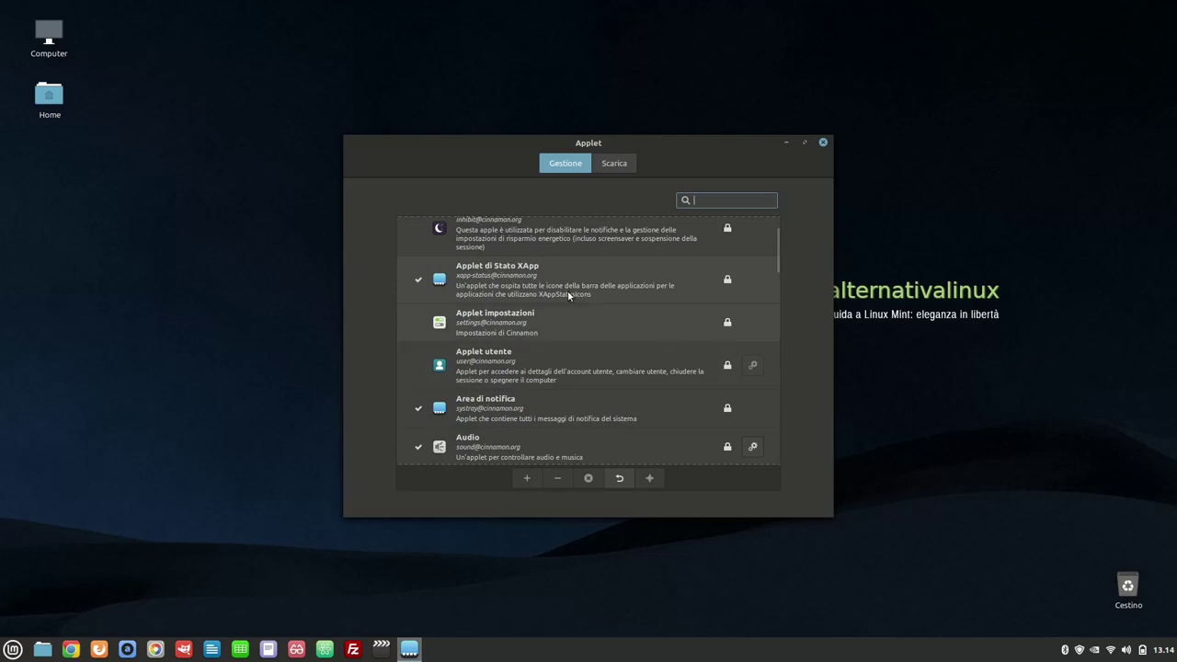
pyautogui.scroll(-1, 623, 366)
pyautogui.scroll(-3, 623, 367)
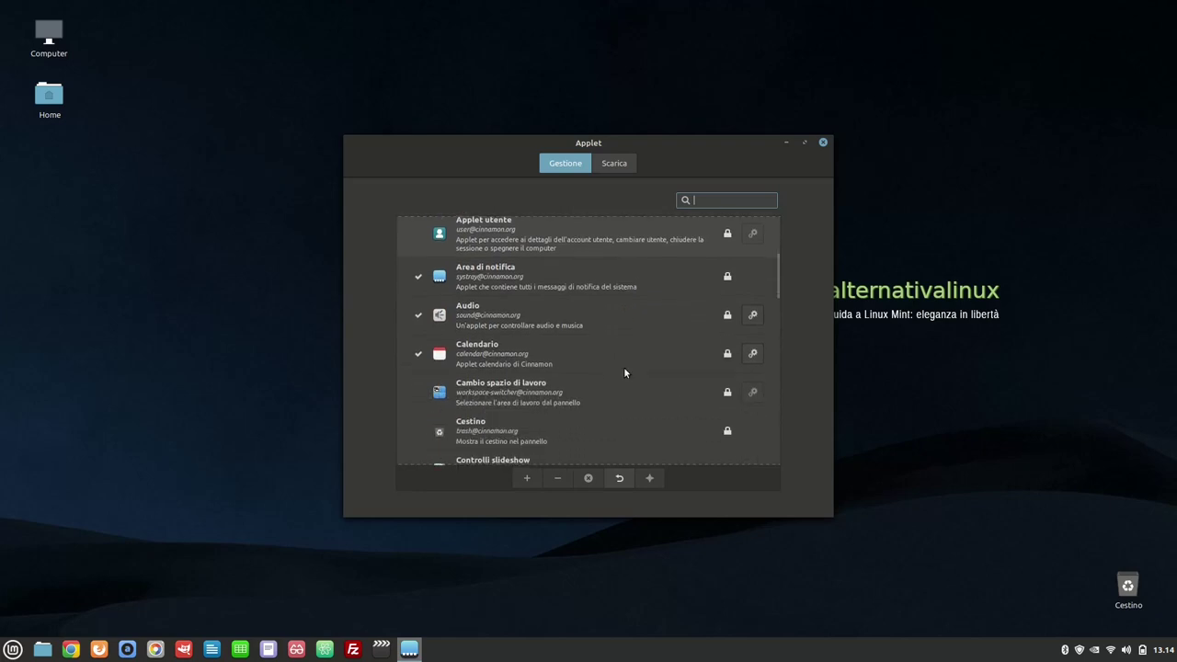
pyautogui.click(558, 324)
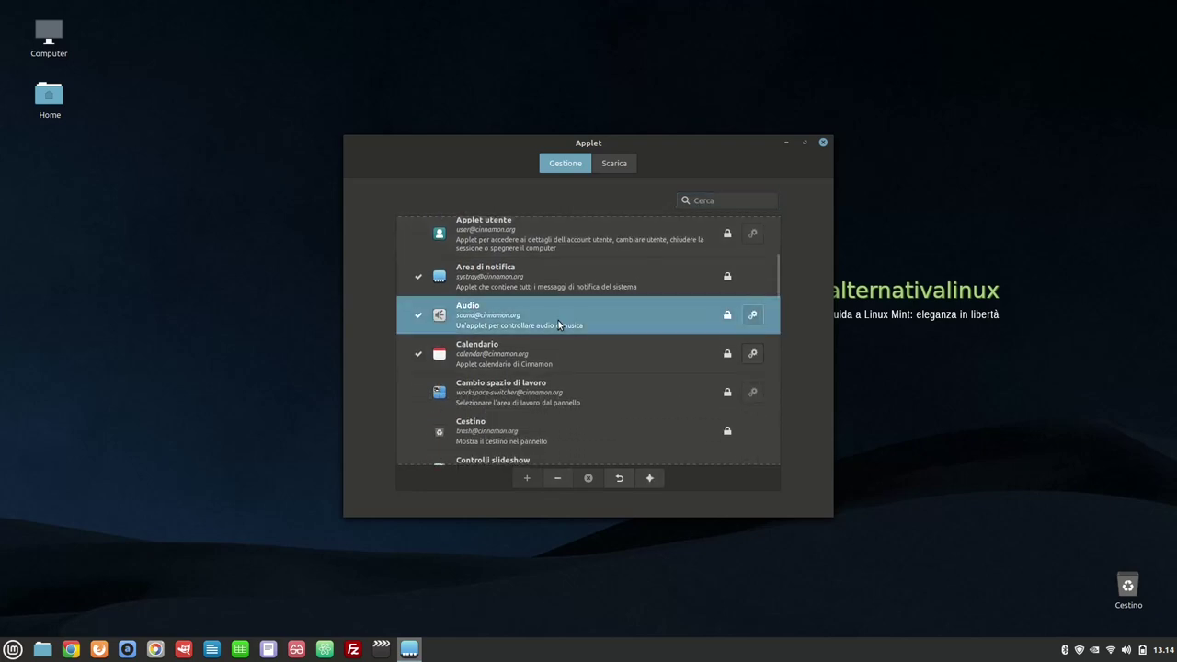
pyautogui.click(560, 480)
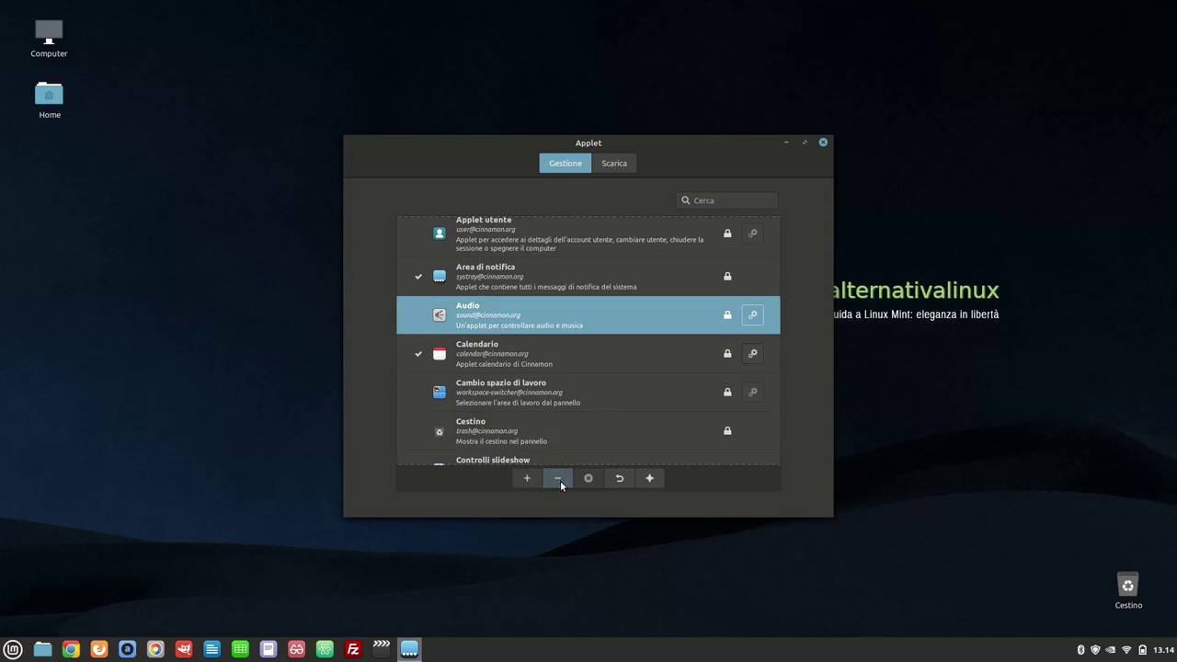
pyautogui.scroll(-4, 589, 410)
pyautogui.scroll(-2, 588, 410)
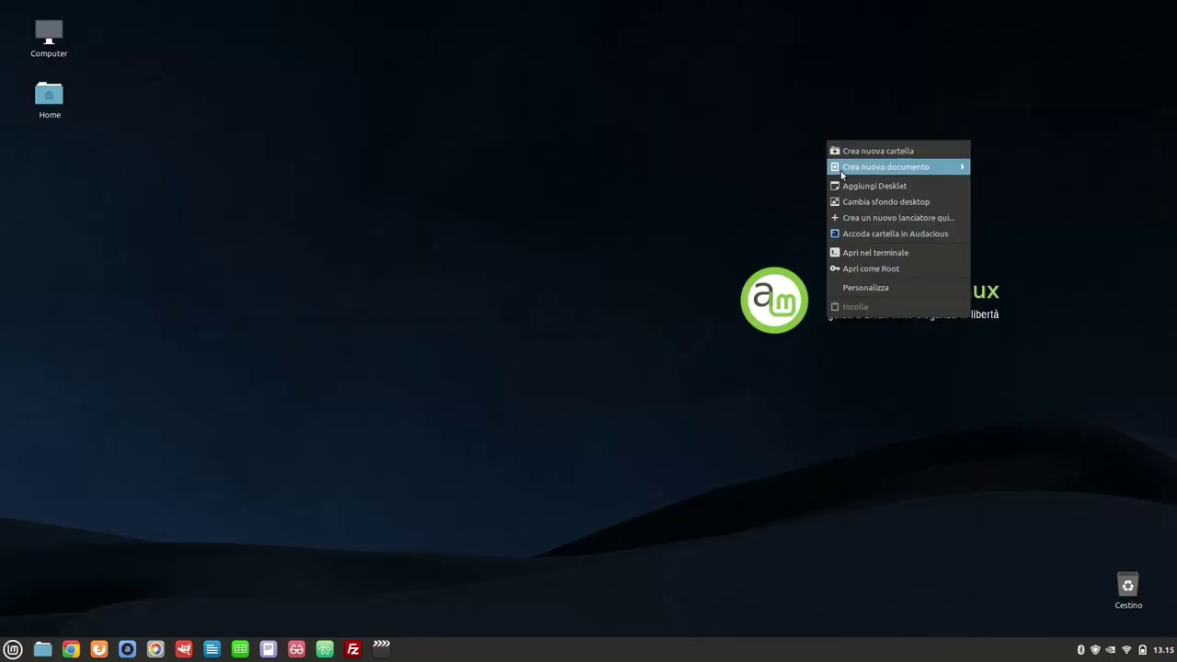
# - Add the Data e Ora Desklet to the desktop and place it in the desktop's upper-right corner
pyautogui.click(866, 190)
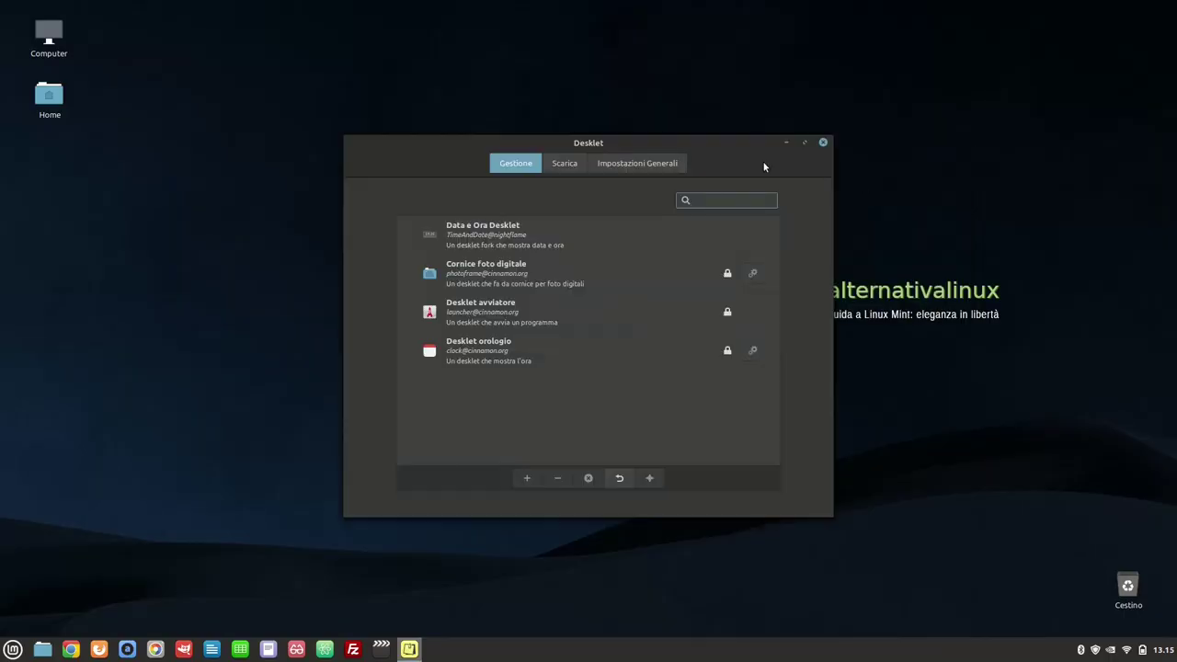
pyautogui.click(587, 242)
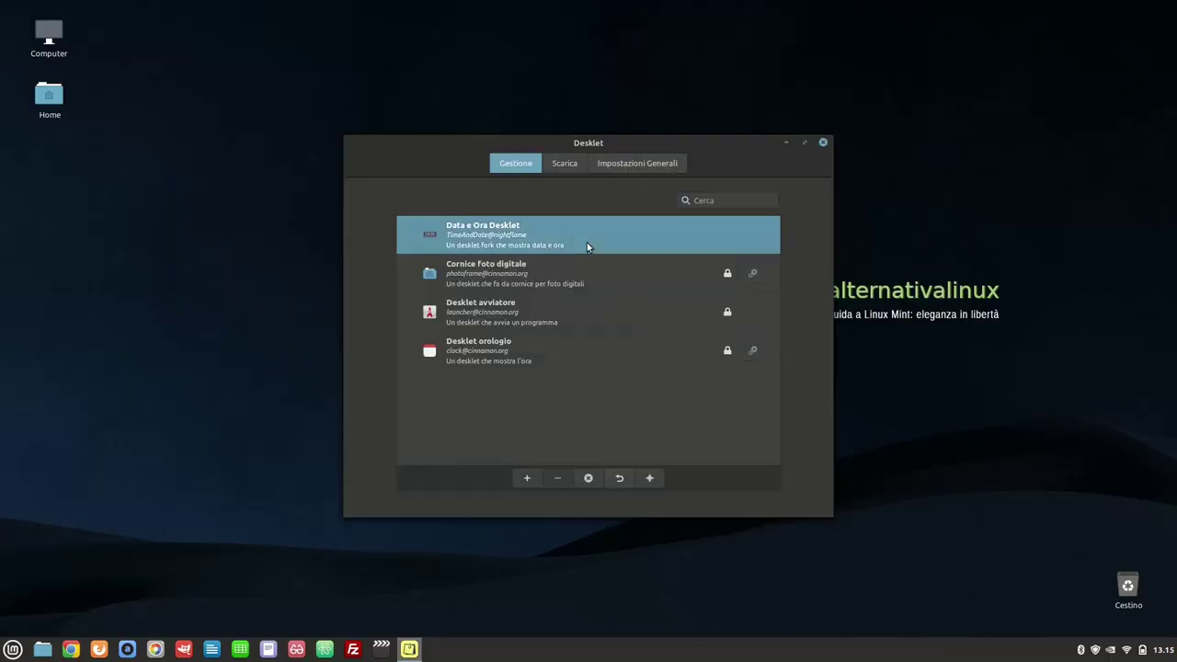
pyautogui.click(520, 479)
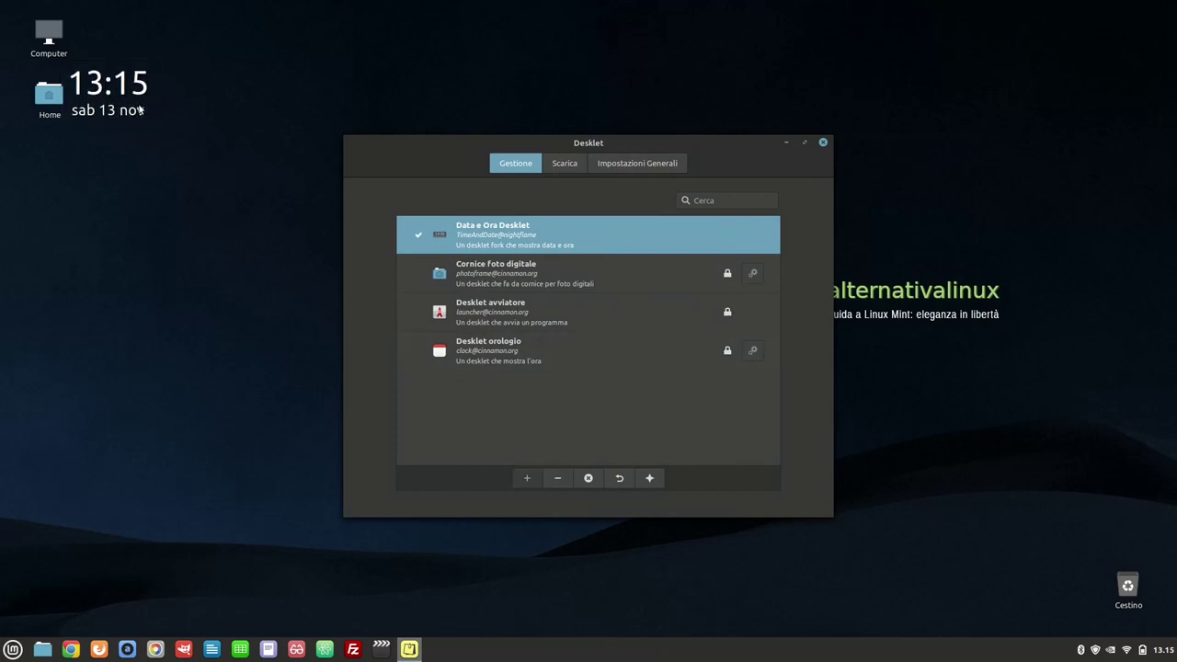
pyautogui.moveTo(120, 92); pyautogui.dragTo(1132, 50)
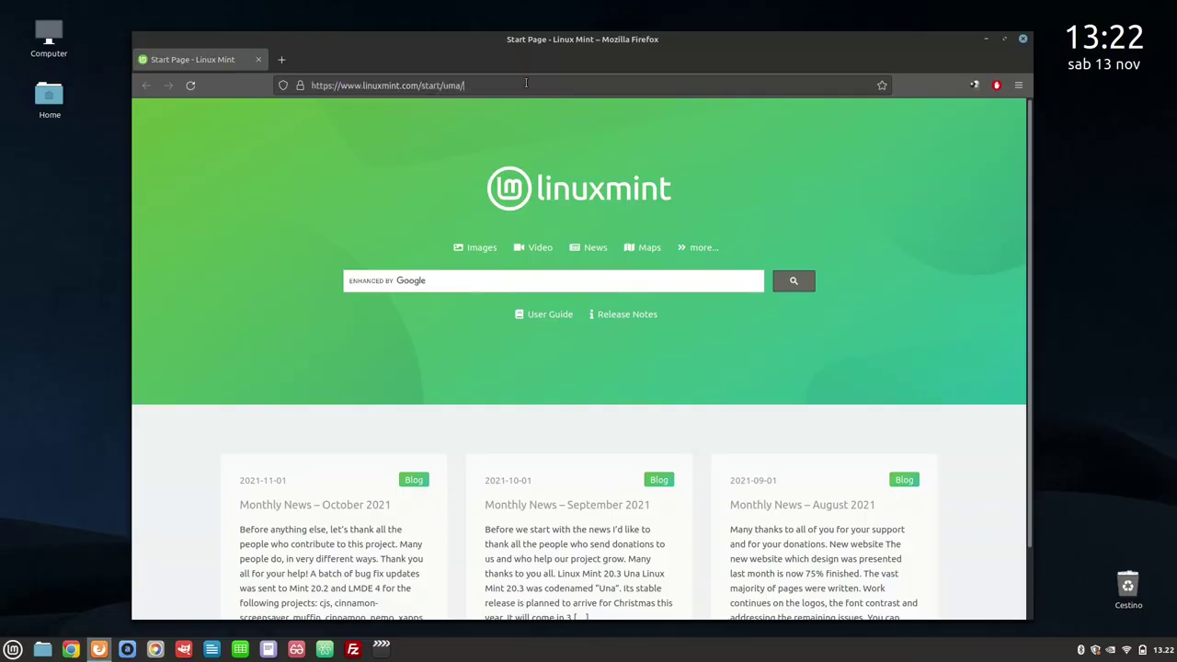
# - Switch to Firefox, open about:config and accept the risk to reach the advanced preferences
pyautogui.write('a')
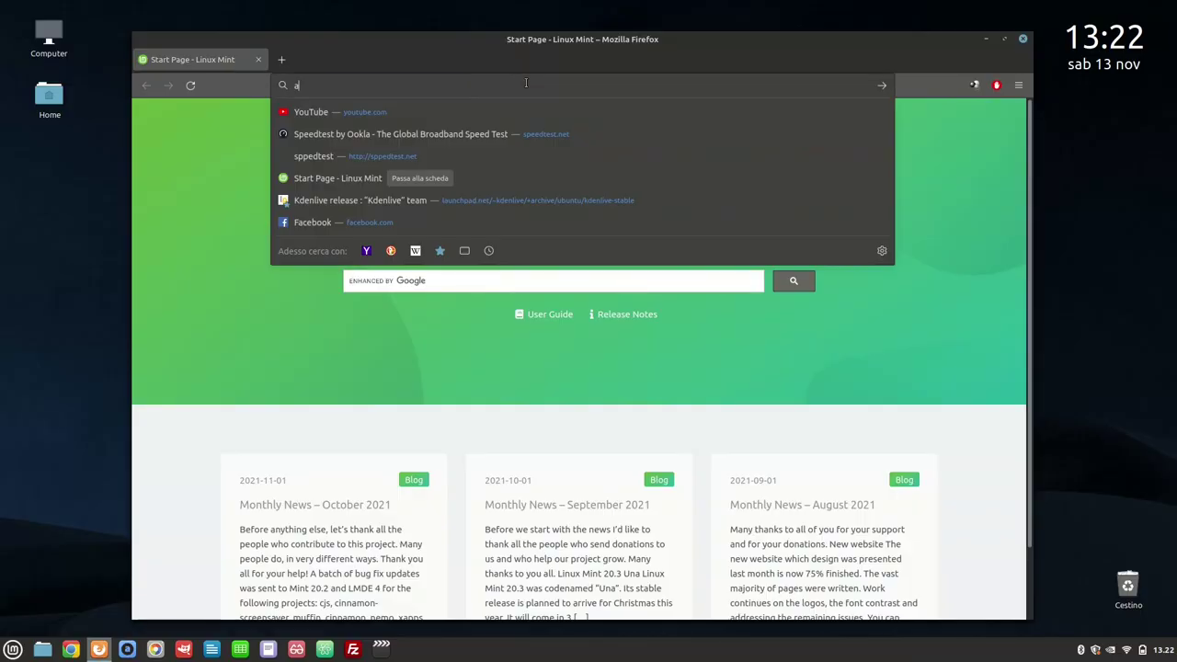
pyautogui.write('bout:config')
pyautogui.press('Return')
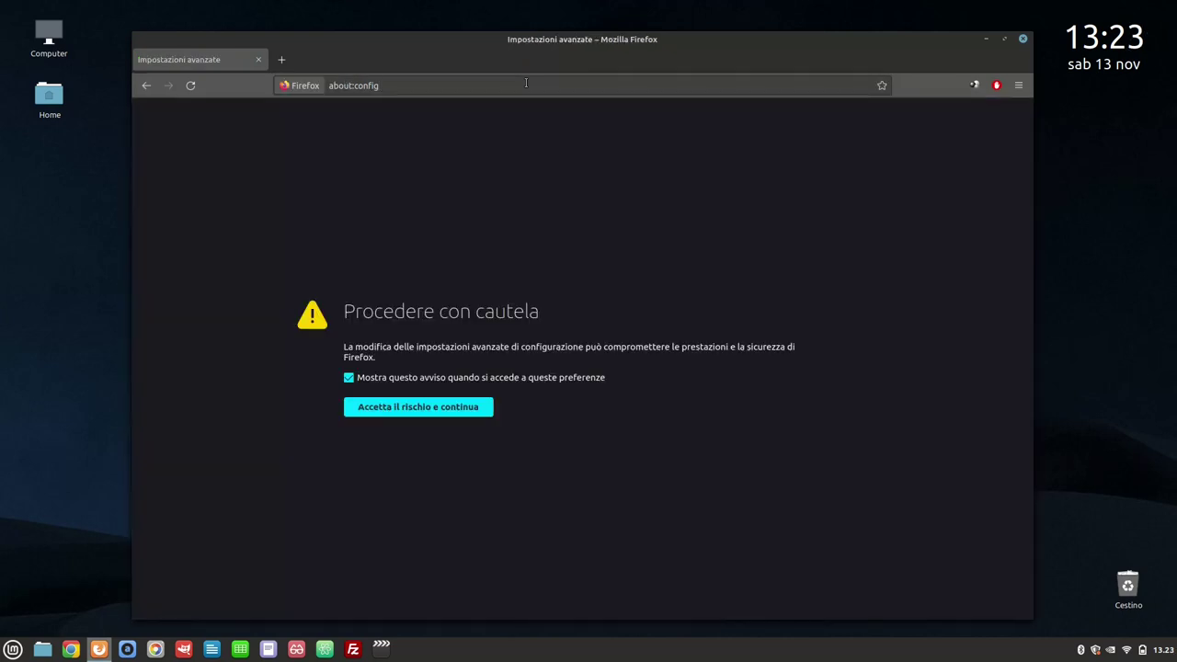
pyautogui.click(396, 407)
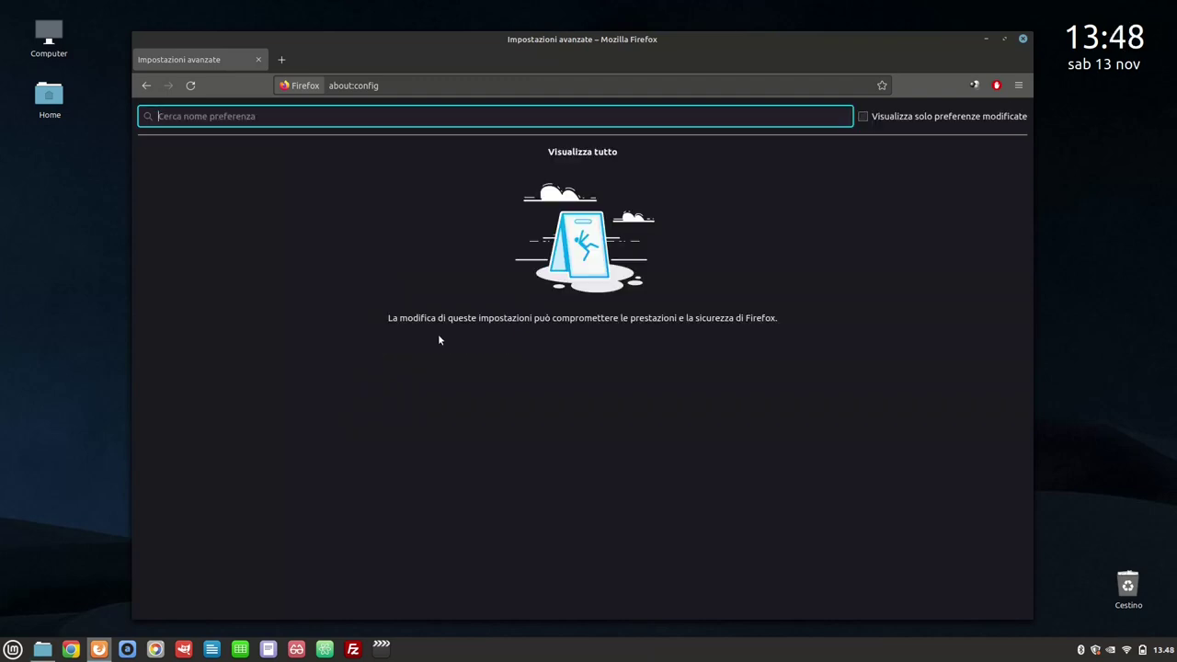
# - Find the browser.cache.disk.enable preference and switch it to false
pyautogui.write('browser.')
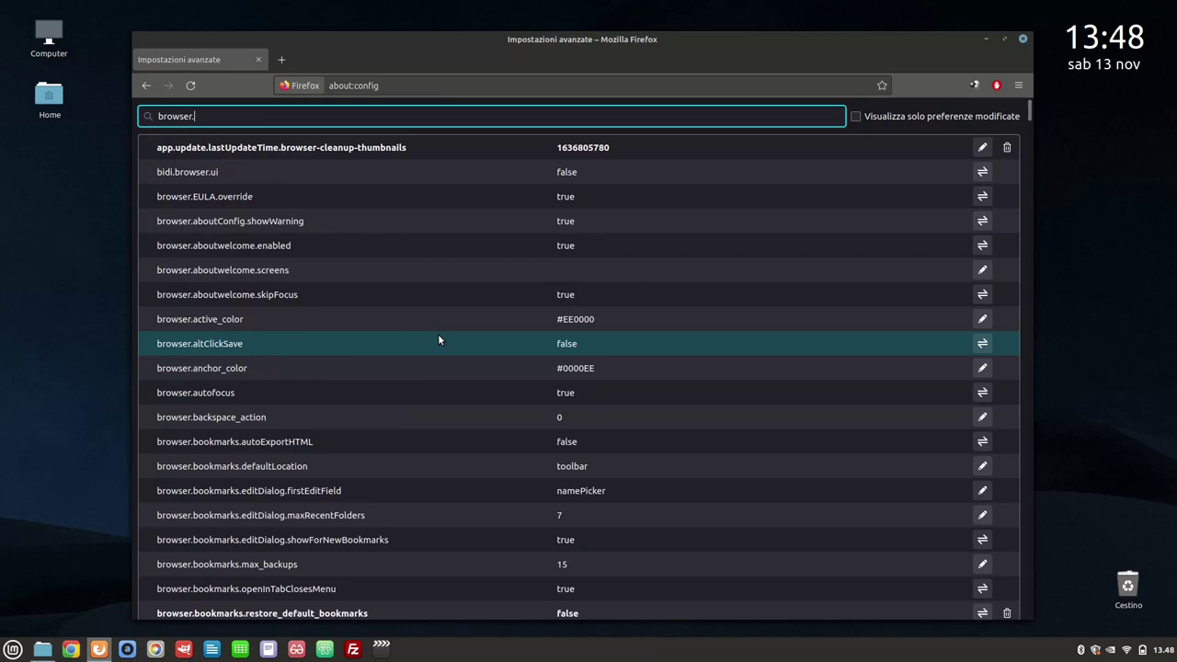
pyautogui.write('cache.disk.enable')
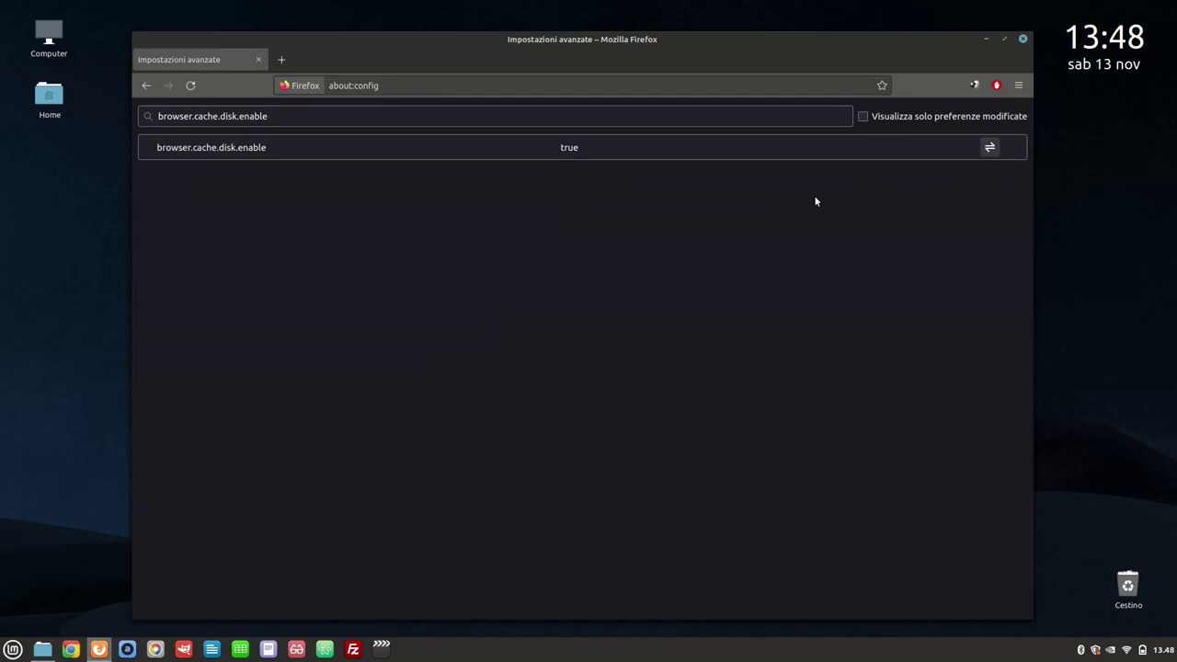
pyautogui.click(990, 148)
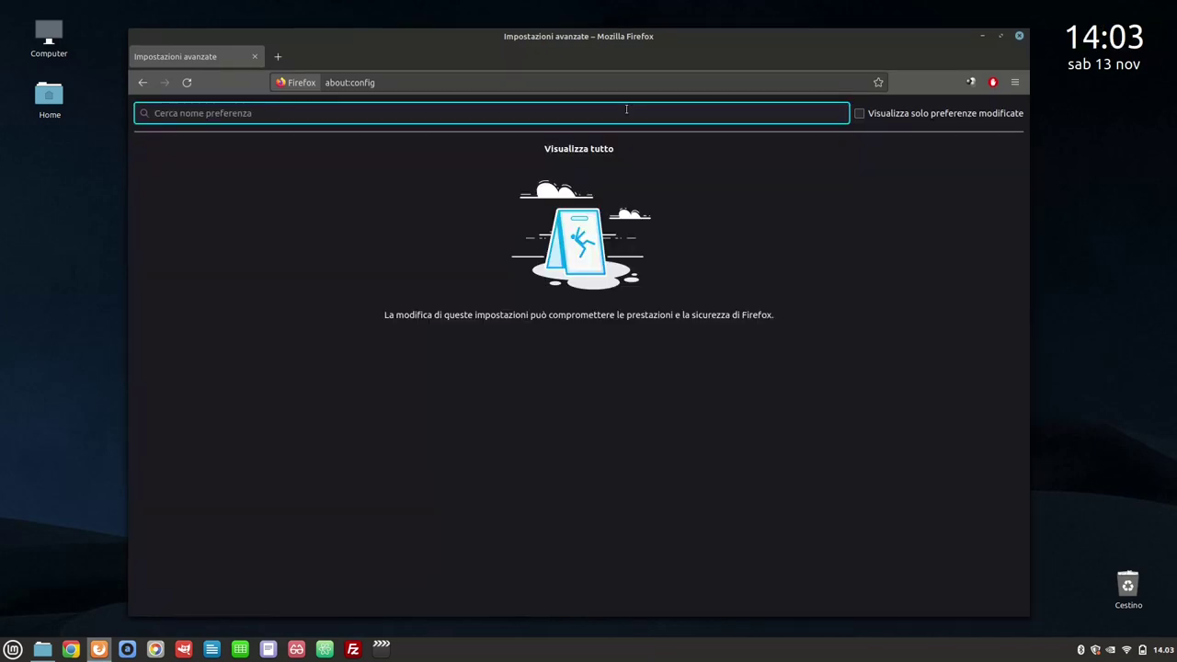
# - Search the advanced preferences for browser.cache.memory.enable
pyautogui.write('browser.')
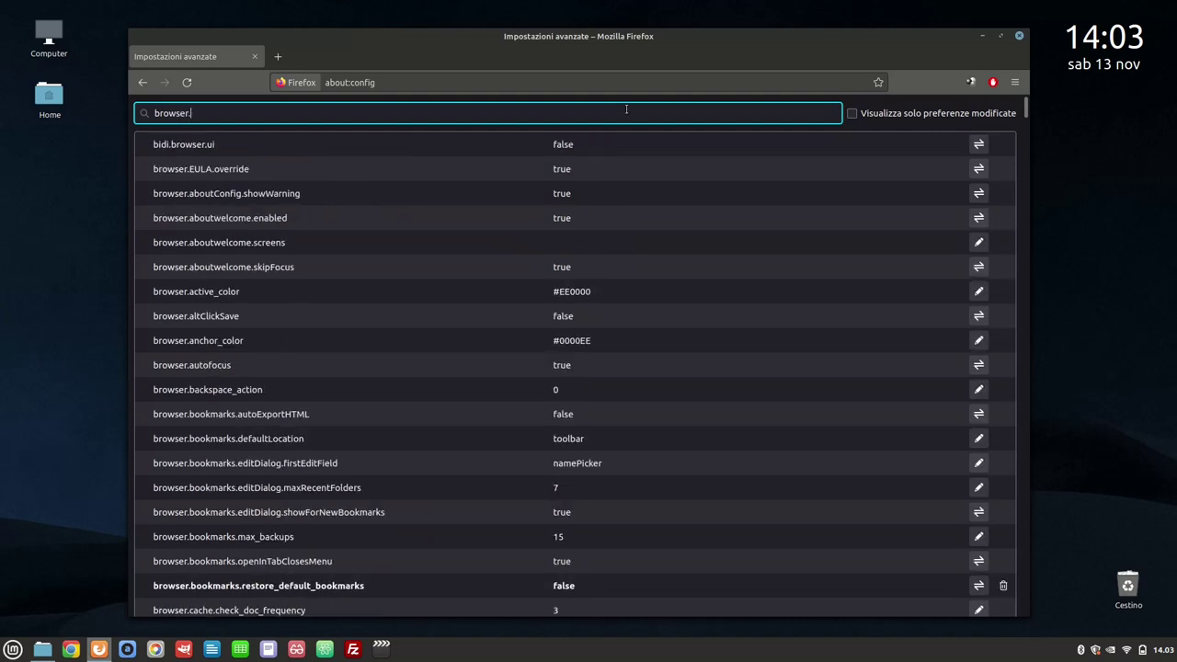
pyautogui.write('cache.me')
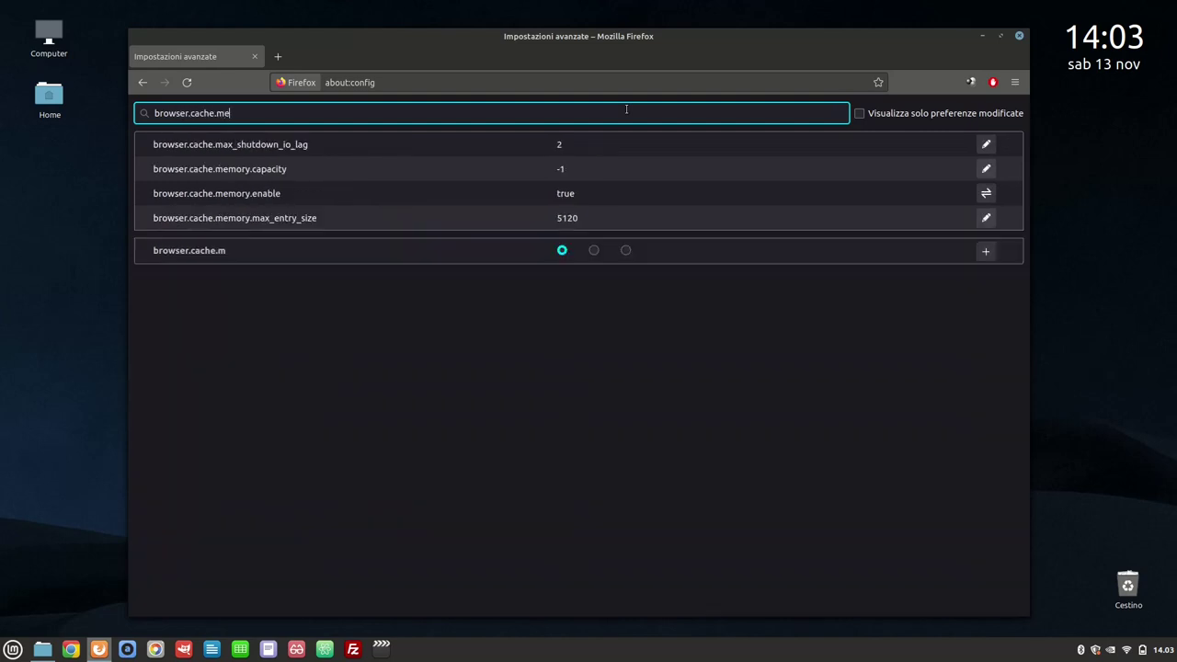
pyautogui.write('mory.enable')
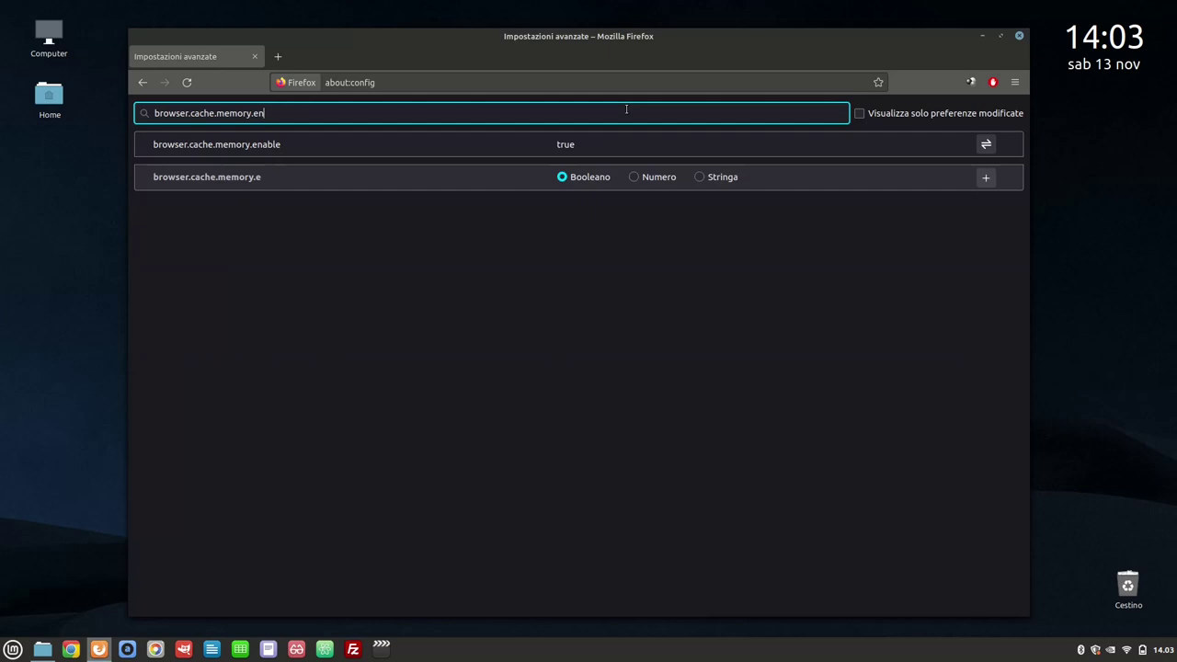